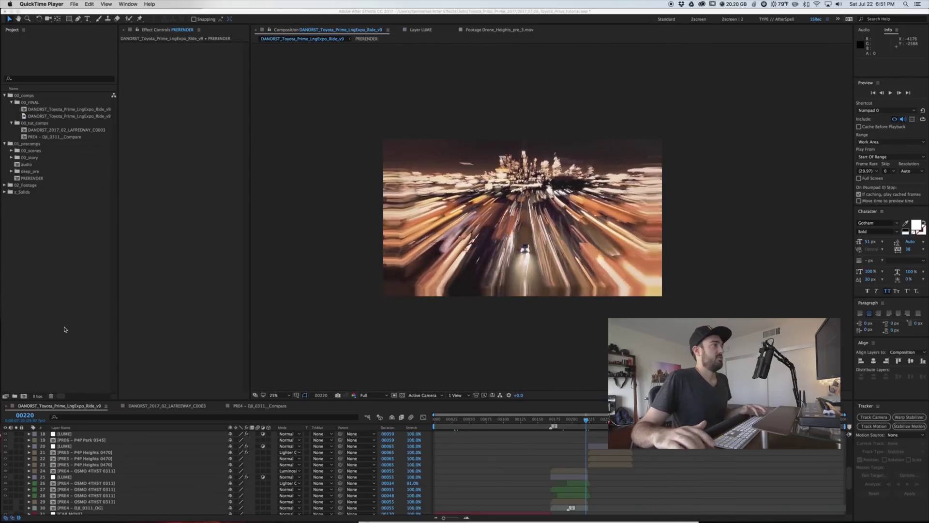
Step: Open the LAFREEWAY_C0003 comp, scrub the footage at a larger view, and return to frame one
{"action": "left_click", "coordinate": [65, 249]}
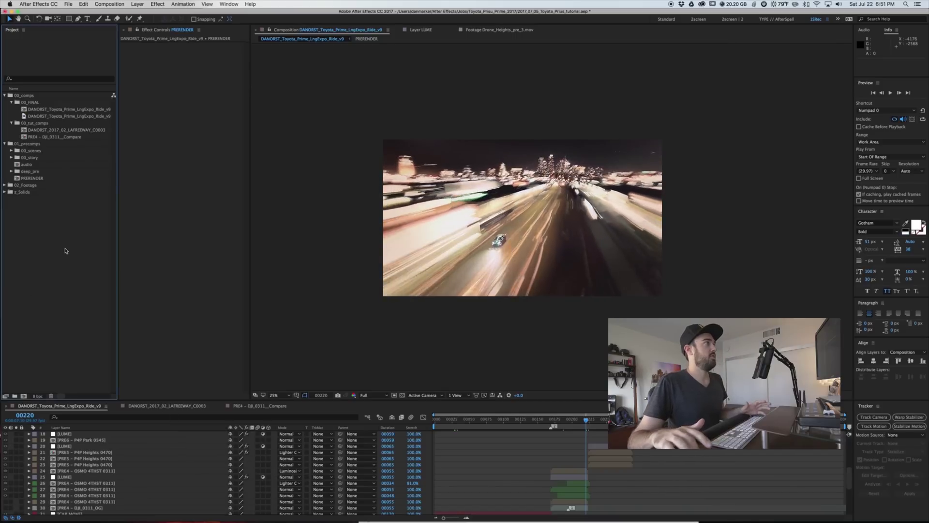
{"action": "double_click", "coordinate": [48, 130]}
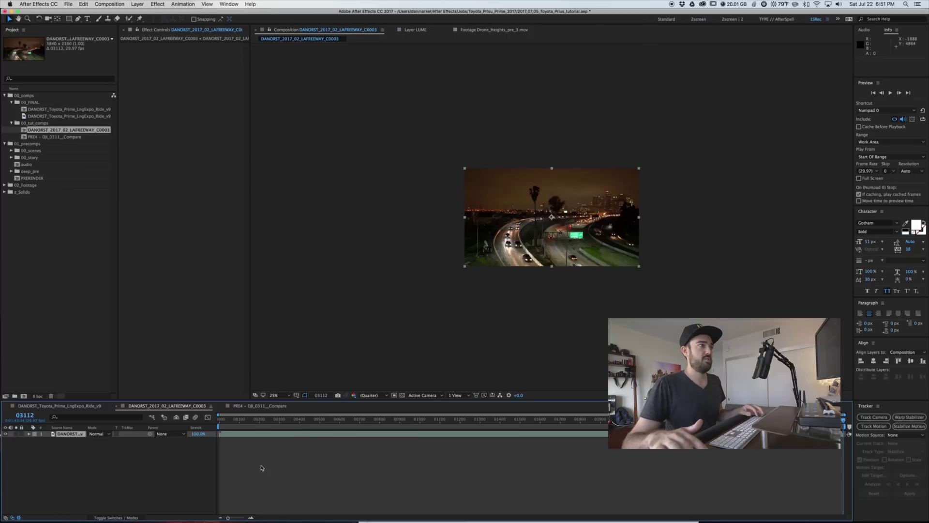
{"action": "left_click", "coordinate": [233, 420]}
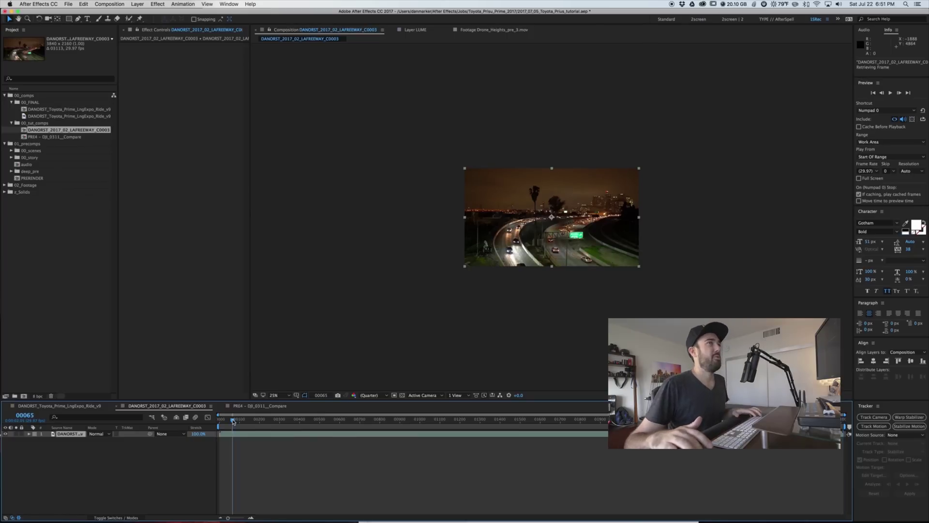
{"action": "left_click", "coordinate": [317, 420]}
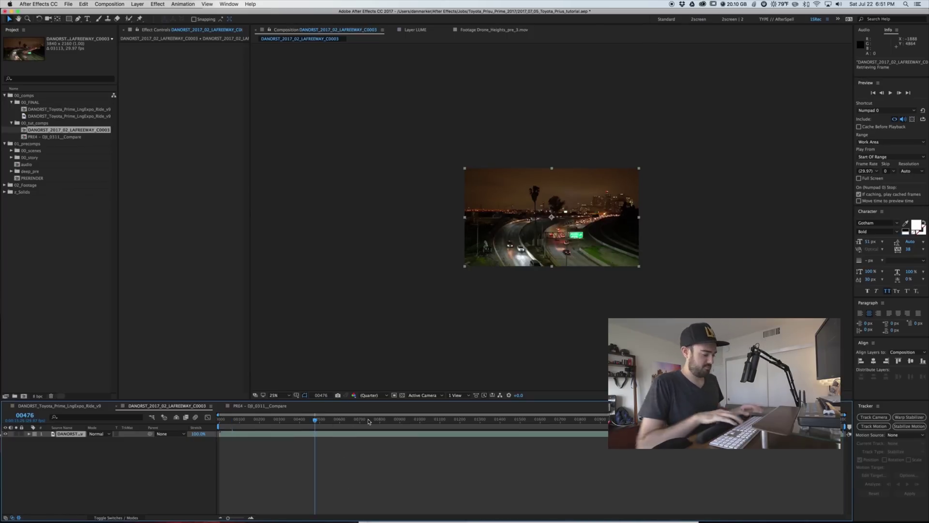
{"action": "key", "text": "period"}
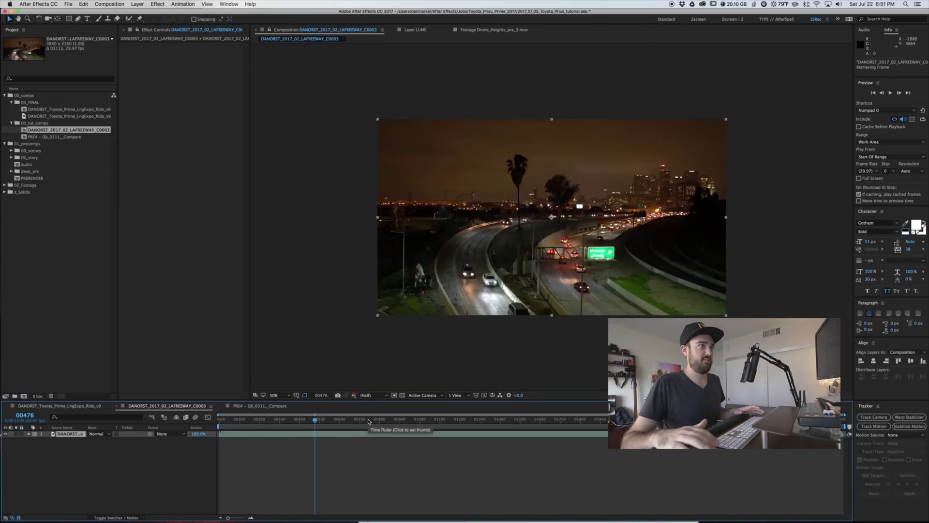
{"action": "left_click", "coordinate": [444, 428]}
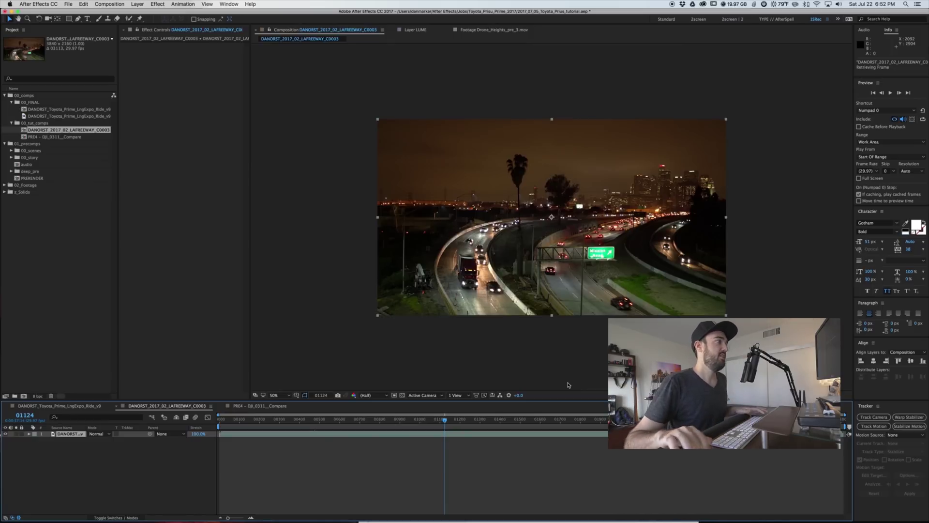
{"action": "key", "text": "Home"}
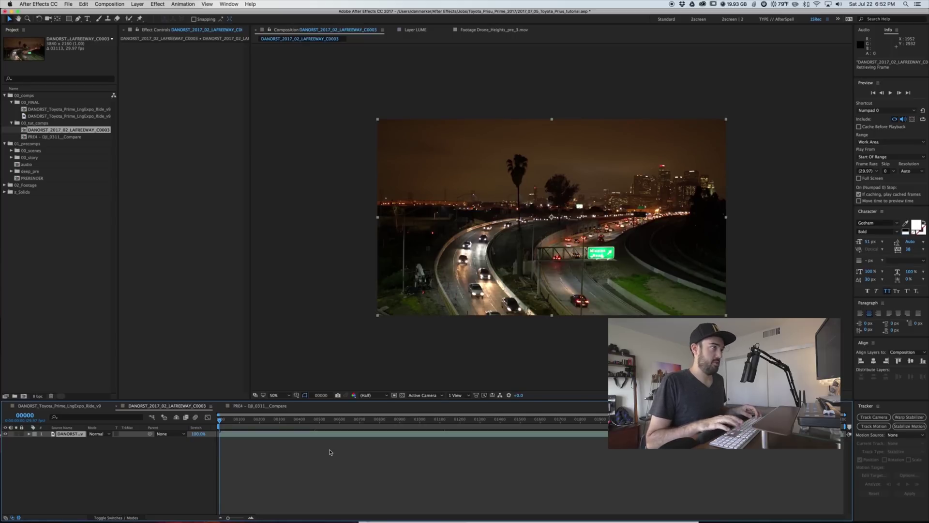
Step: Duplicate the freeway layer, start the copy one frame later, and blend it as Lighter Color
{"action": "key", "text": "Page_Down"}
{"action": "key", "text": "semicolon"}
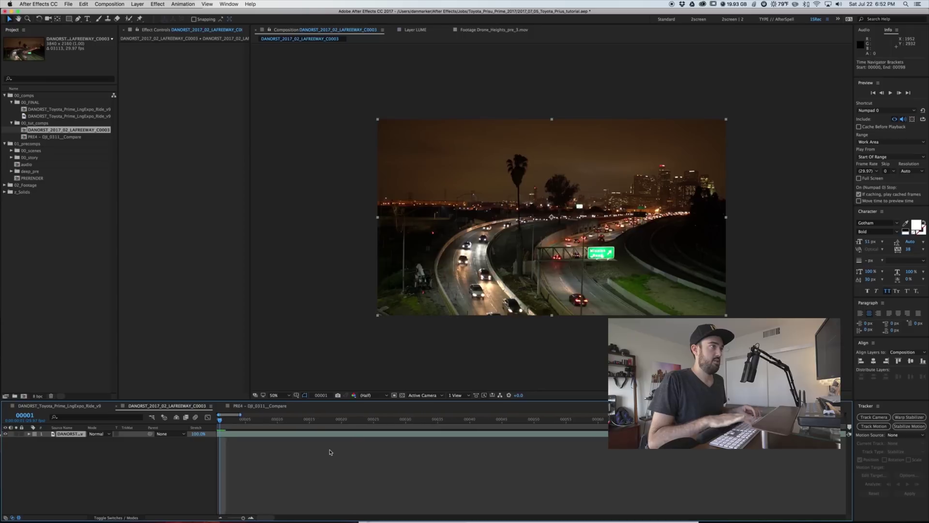
{"action": "key", "text": "super+d"}
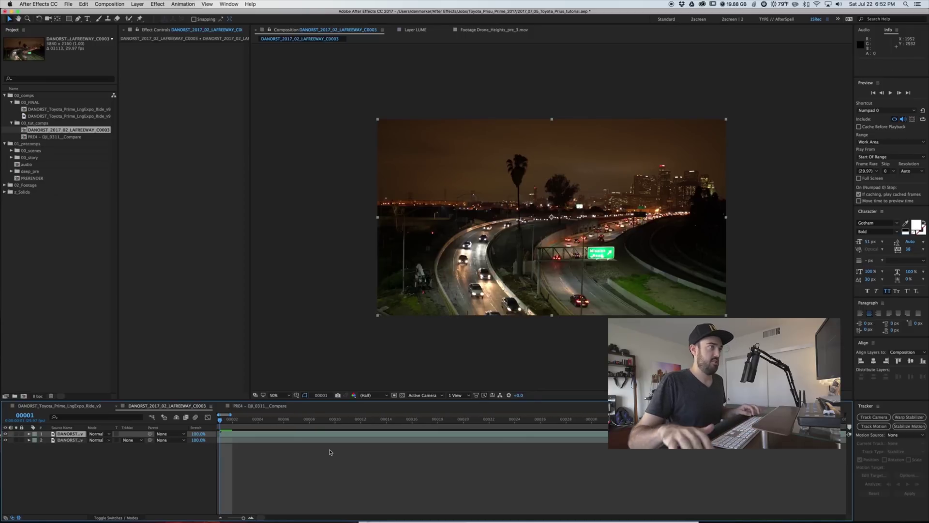
{"action": "key", "text": "alt+Page_Down"}
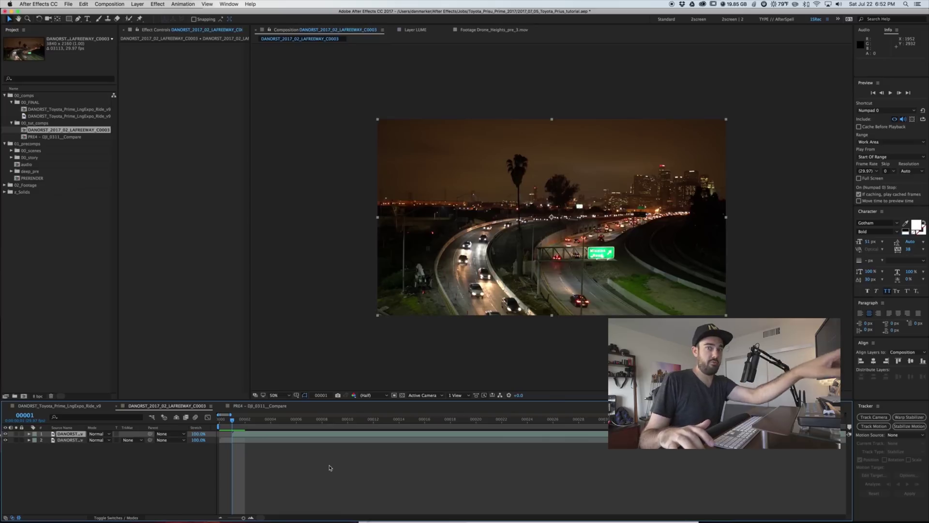
{"action": "left_click", "coordinate": [99, 434]}
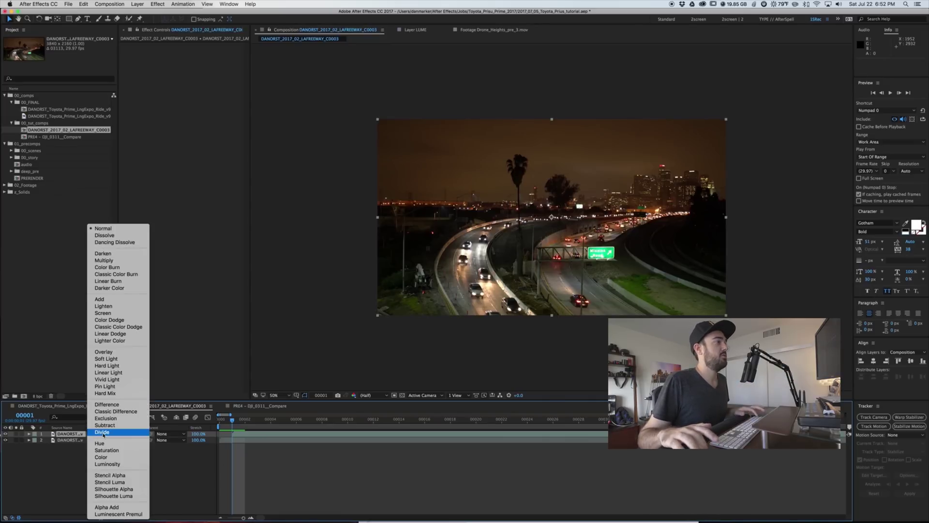
{"action": "left_click", "coordinate": [133, 341]}
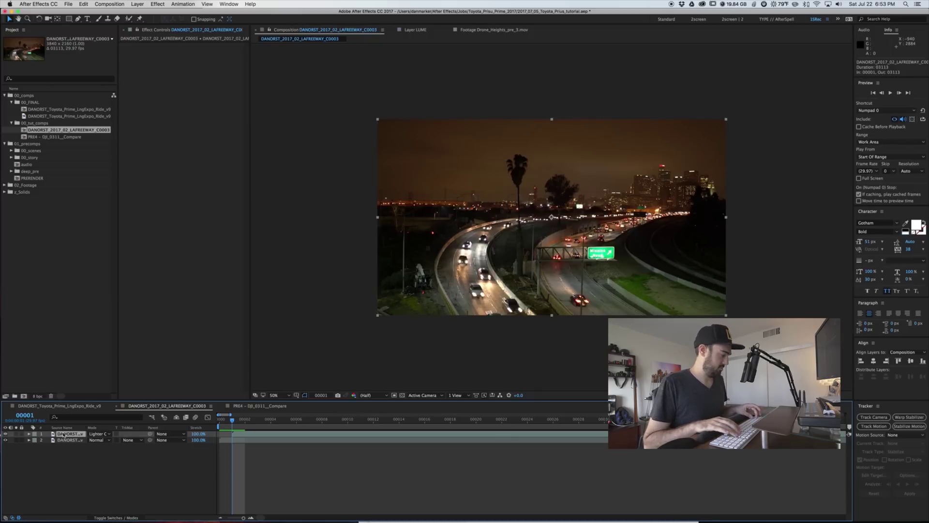
{"action": "key", "text": "super+d"}
Step: Keep duplicating the top freeway layer, each copy trimmed to start one frame later
{"action": "key", "text": "Page_Down"}
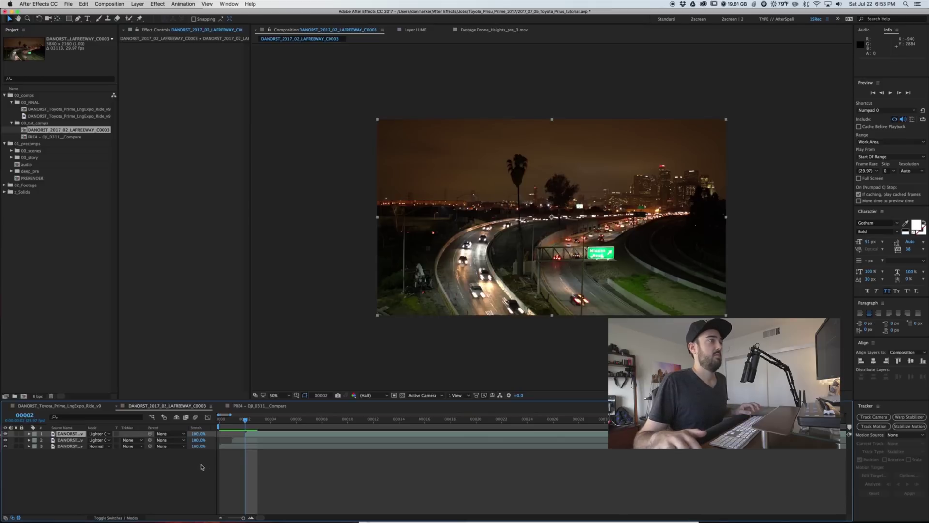
{"action": "left_click", "coordinate": [6, 434]}
{"action": "left_click", "coordinate": [6, 433]}
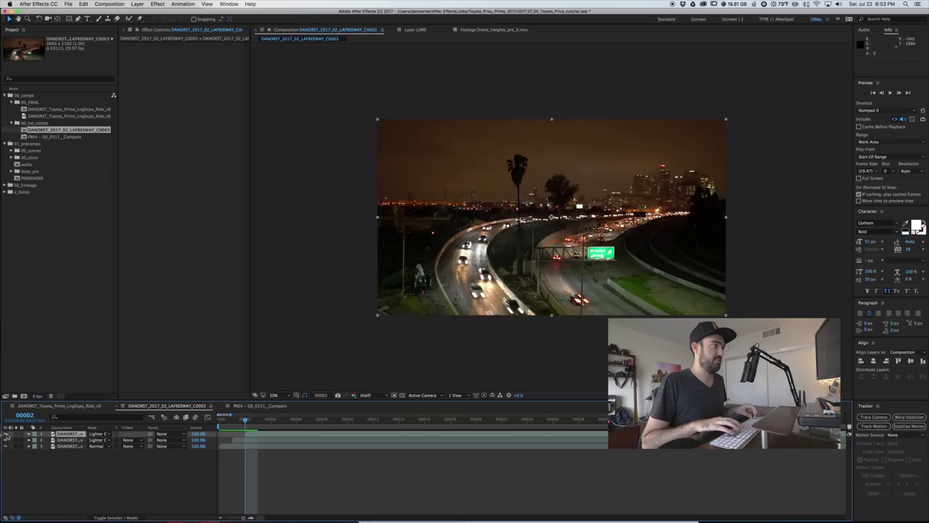
{"action": "key", "text": "super+d"}
{"action": "key", "text": "Page_Down"}
{"action": "key", "text": "bracketleft"}
{"action": "key", "text": "super+d"}
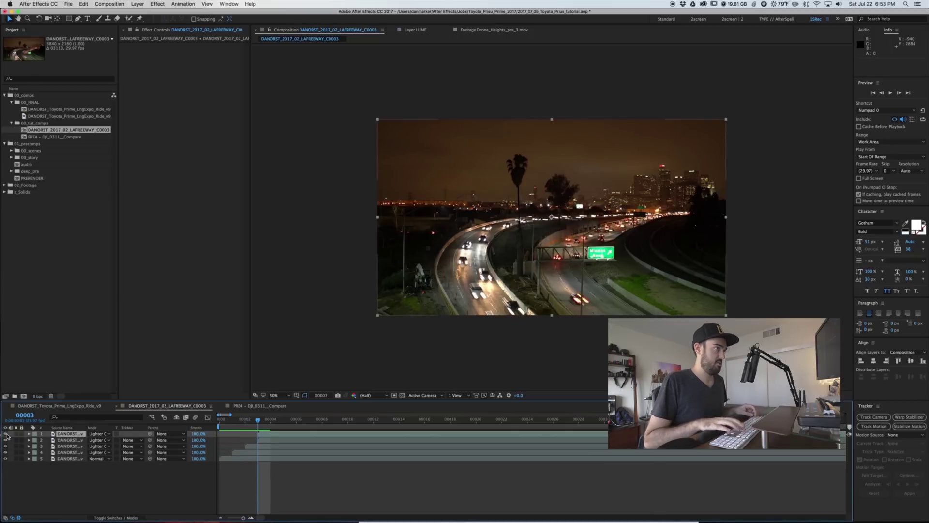
{"action": "key", "text": "Page_Down"}
{"action": "key", "text": "bracketleft"}
{"action": "key", "text": "super+d"}
{"action": "key", "text": "Page_Down"}
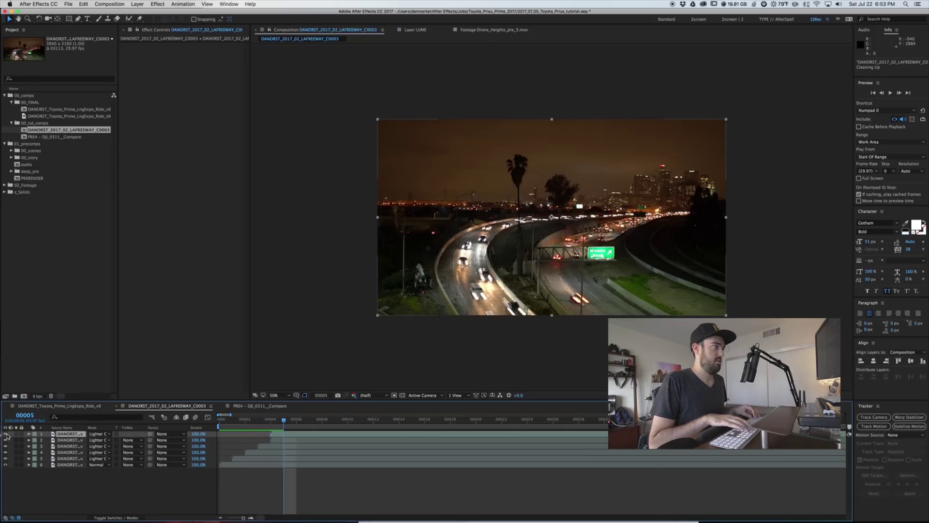
{"action": "key", "text": "bracketleft"}
Step: Finish the stack of nine staggered copies and preview the streaking headlight trails
{"action": "key", "text": "super+d"}
{"action": "key", "text": "Page_Down"}
{"action": "key", "text": "bracketleft"}
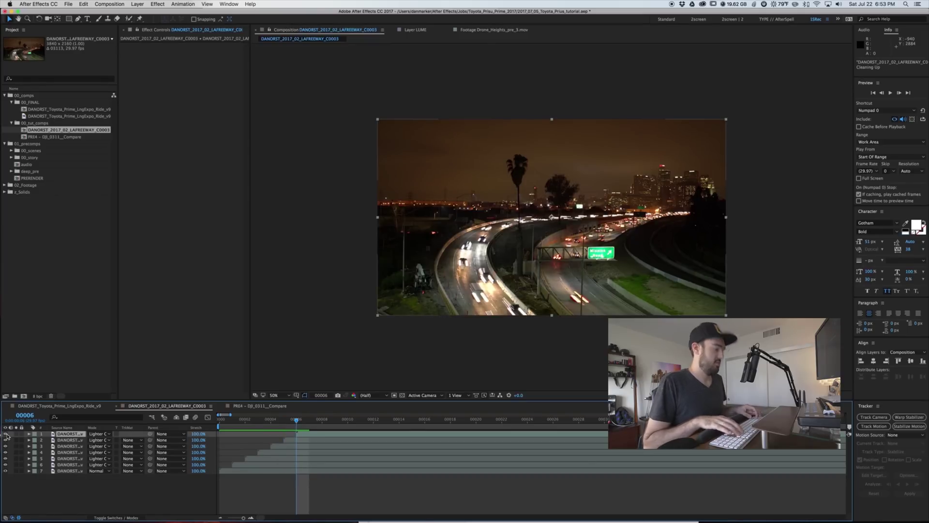
{"action": "key", "text": "super+d"}
{"action": "key", "text": "Page_Down"}
{"action": "key", "text": "bracketleft"}
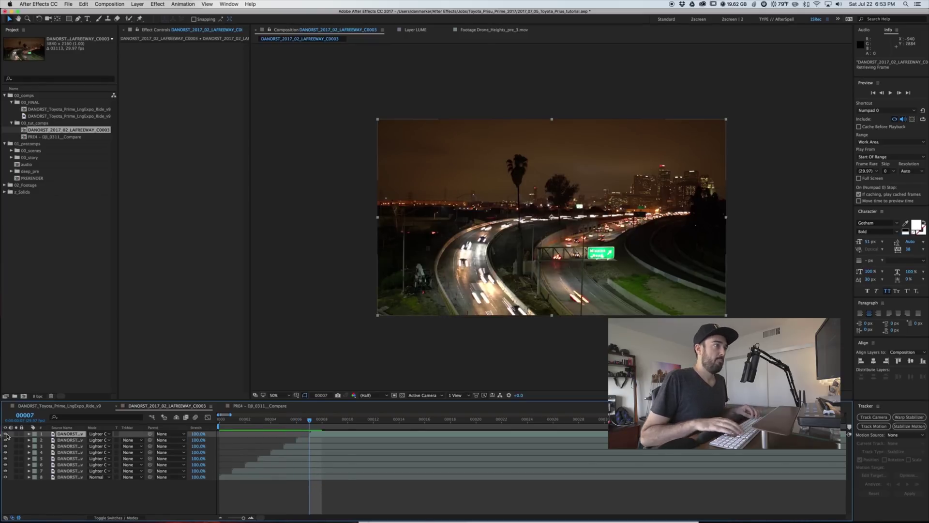
{"action": "key", "text": "super+d"}
{"action": "key", "text": "Page_Down"}
{"action": "key", "text": "bracketleft"}
{"action": "key", "text": "Page_Down"}
{"action": "key", "text": "Page_Down"}
{"action": "key", "text": "Page_Down"}
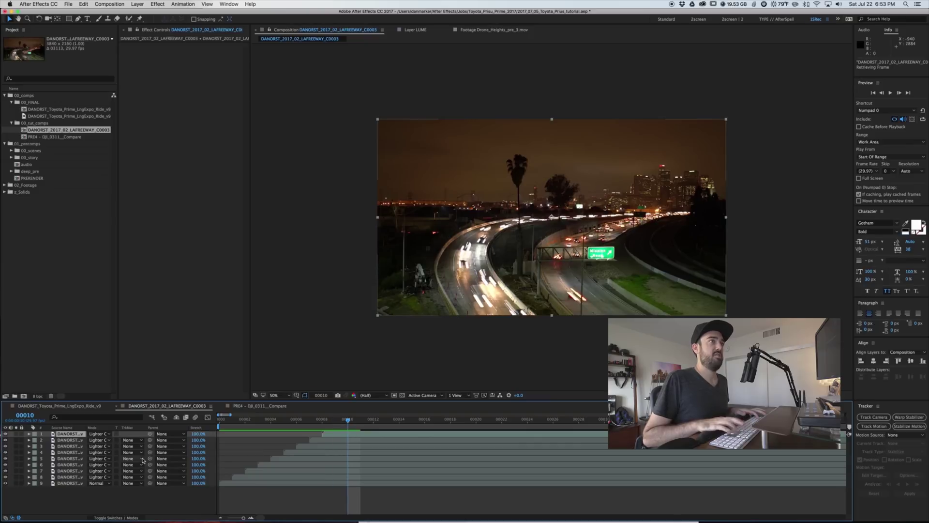
{"action": "key", "text": "Page_Down"}
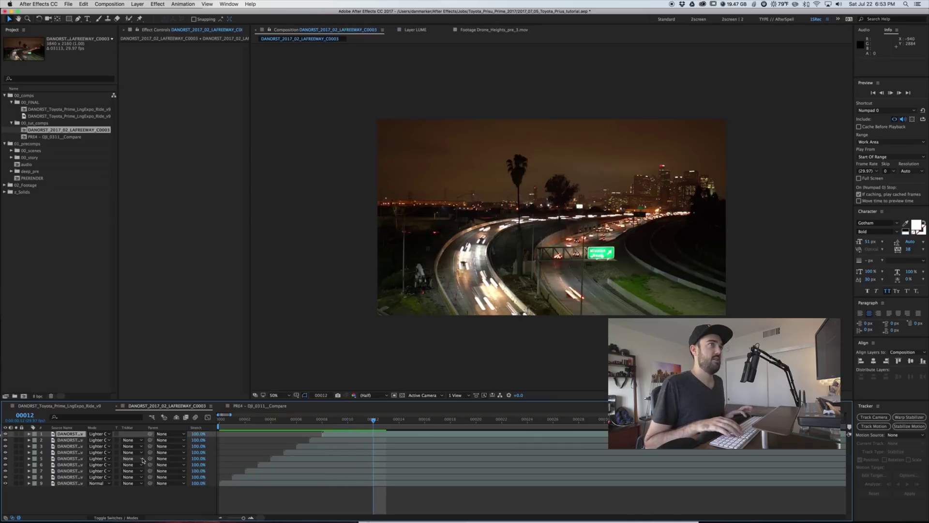
{"action": "key", "text": "space"}
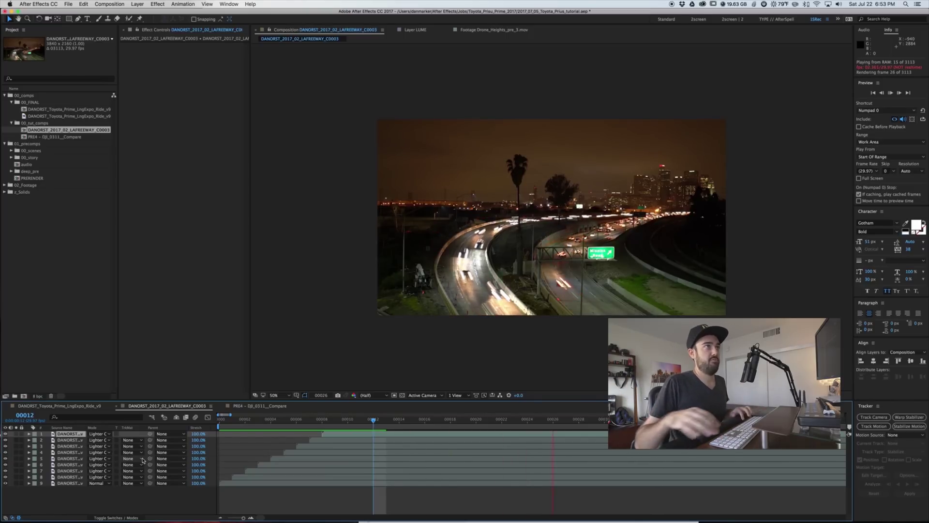
{"action": "key", "text": "space"}
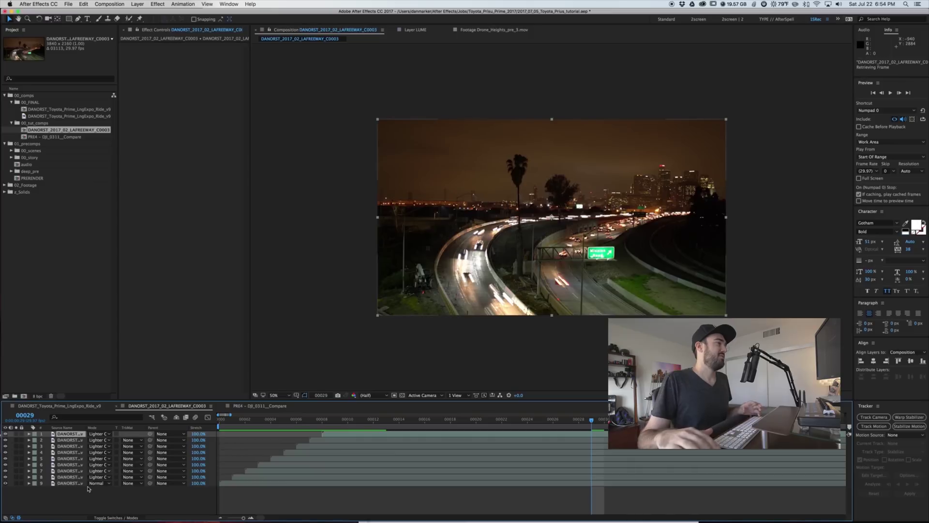
Step: Solo the original freeway clip on layer 9 and add Adjustment Layer 65 on top
{"action": "left_click", "coordinate": [68, 496]}
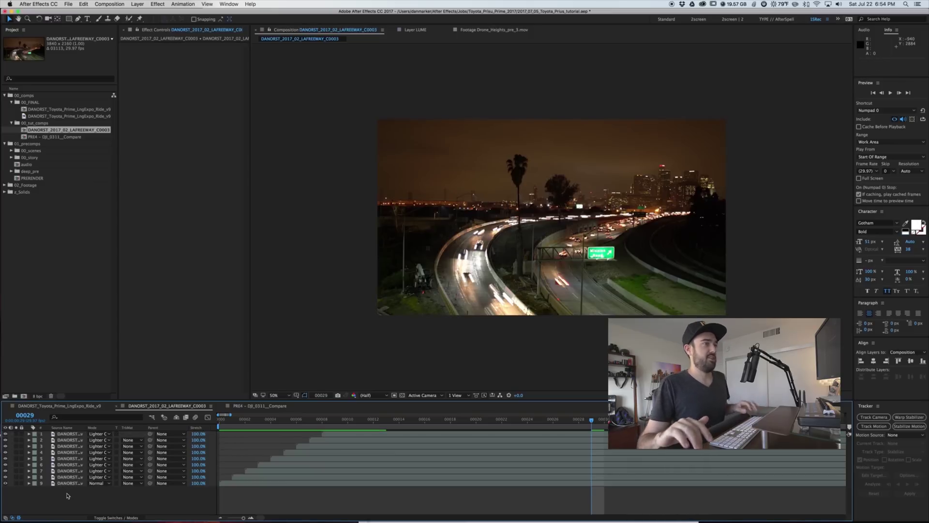
{"action": "left_click", "coordinate": [67, 436]}
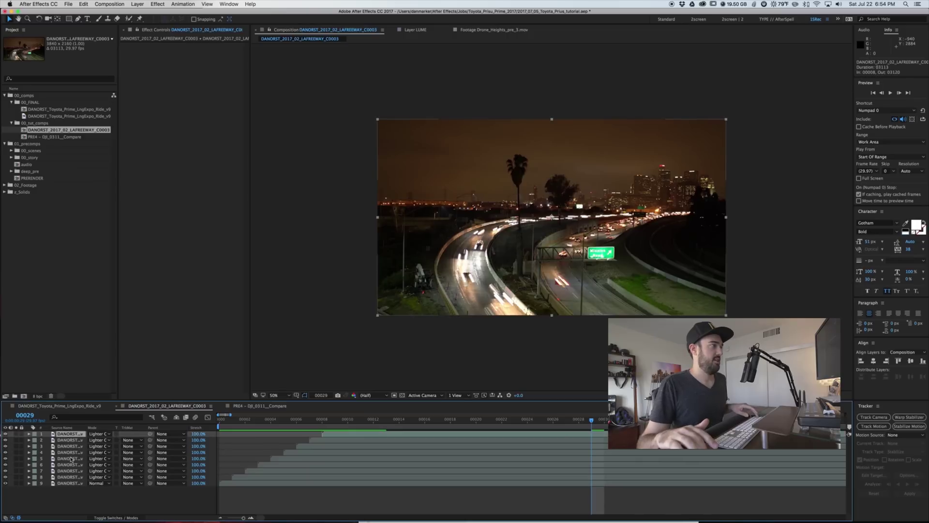
{"action": "left_click", "coordinate": [73, 478], "text": "shift"}
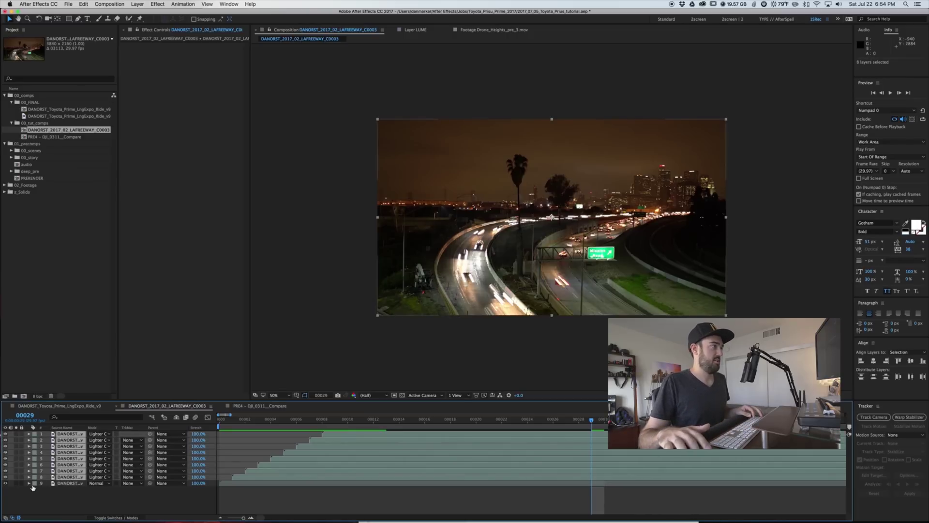
{"action": "left_click", "coordinate": [16, 483]}
{"action": "left_click", "coordinate": [71, 497]}
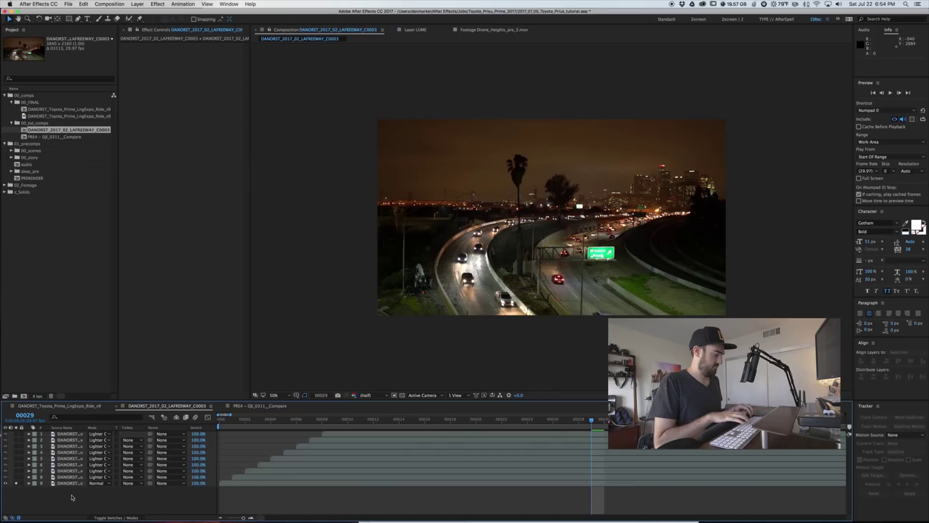
{"action": "key", "text": "super+alt+y"}
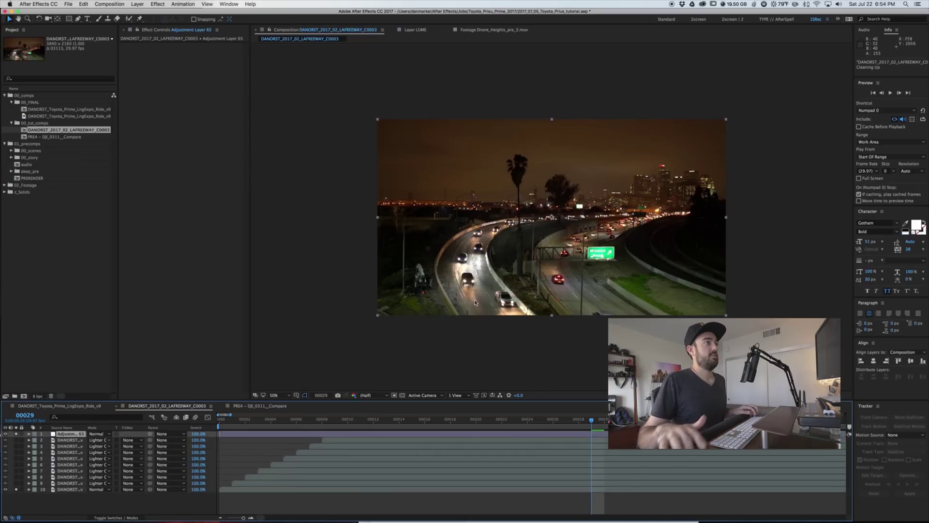
Step: Apply Echo to the adjustment layer via effect search and set Echo Operator to Maximum
{"action": "key", "text": "ctrl+space"}
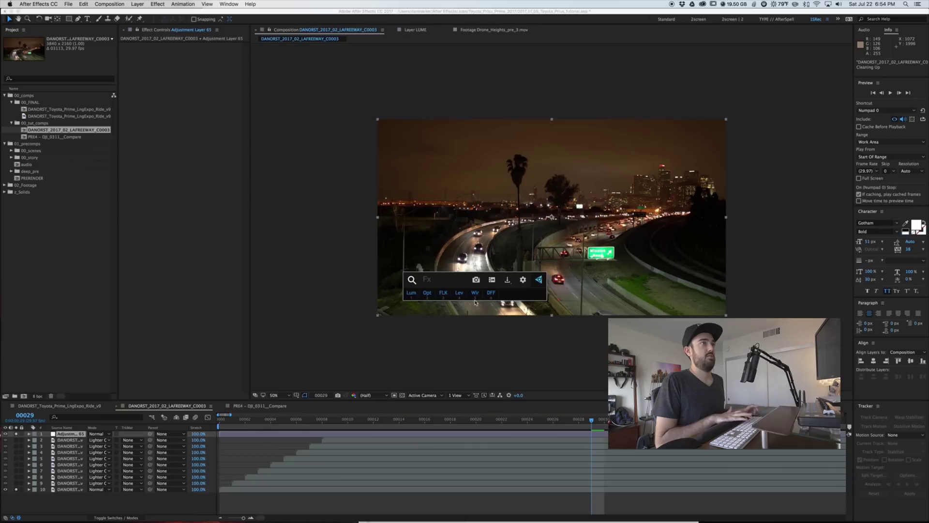
{"action": "type", "text": "ech"}
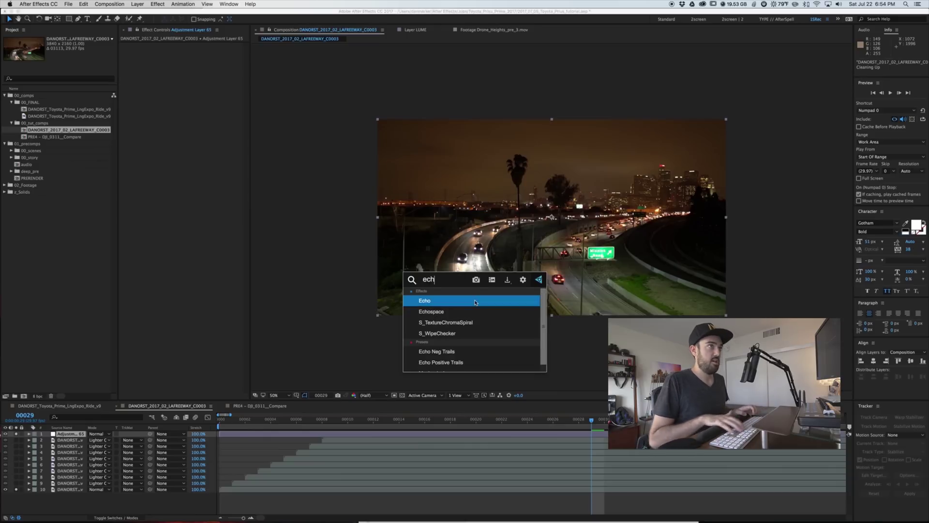
{"action": "key", "text": "Return"}
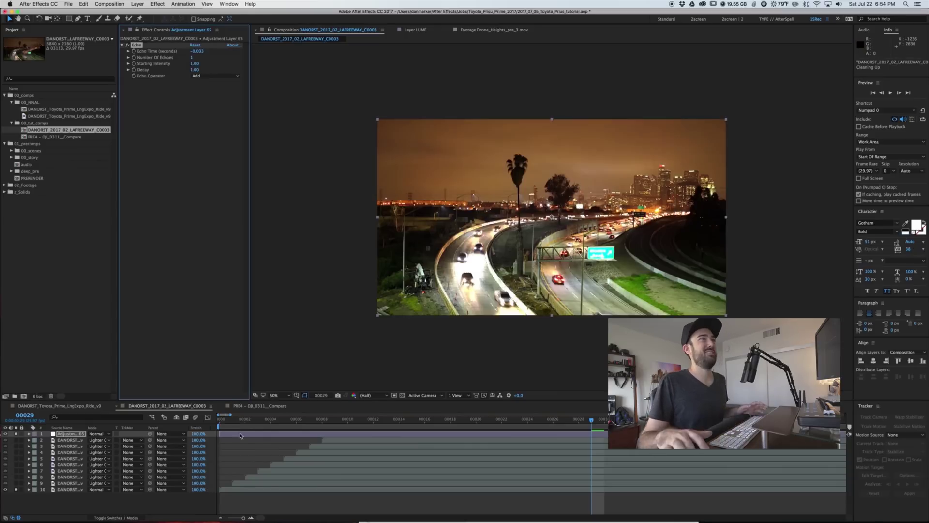
{"action": "left_click", "coordinate": [236, 78]}
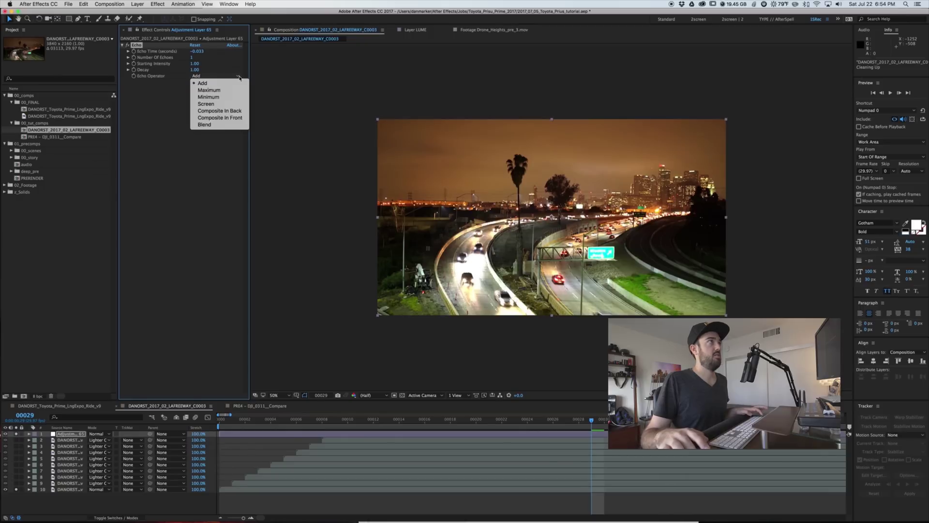
{"action": "left_click", "coordinate": [229, 90]}
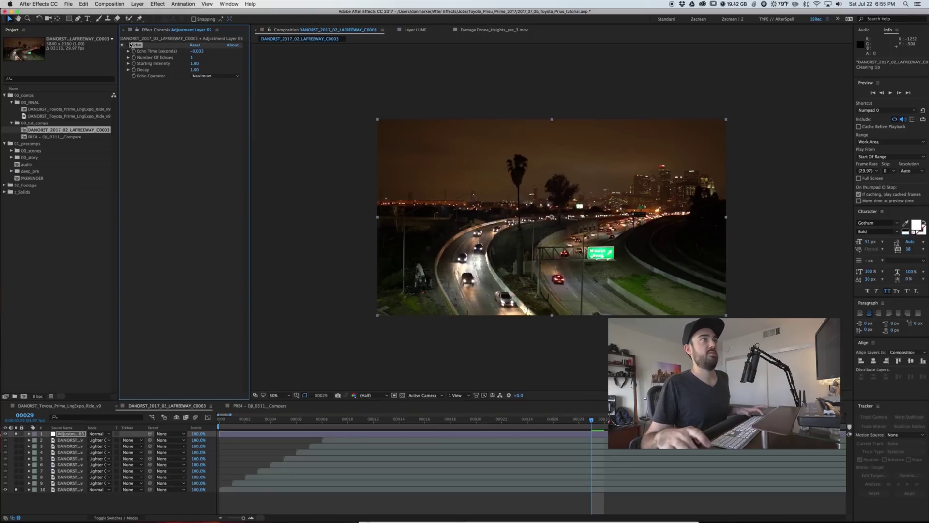
{"action": "left_click", "coordinate": [192, 57]}
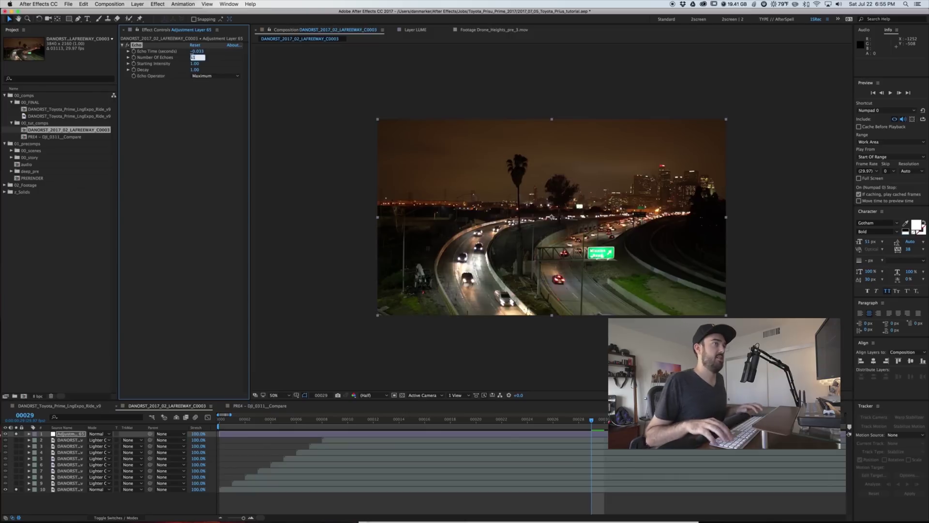
Step: Set Number Of Echoes to 8, preview the freeway trails, then switch to the Toyota ride comp
{"action": "type", "text": "8"}
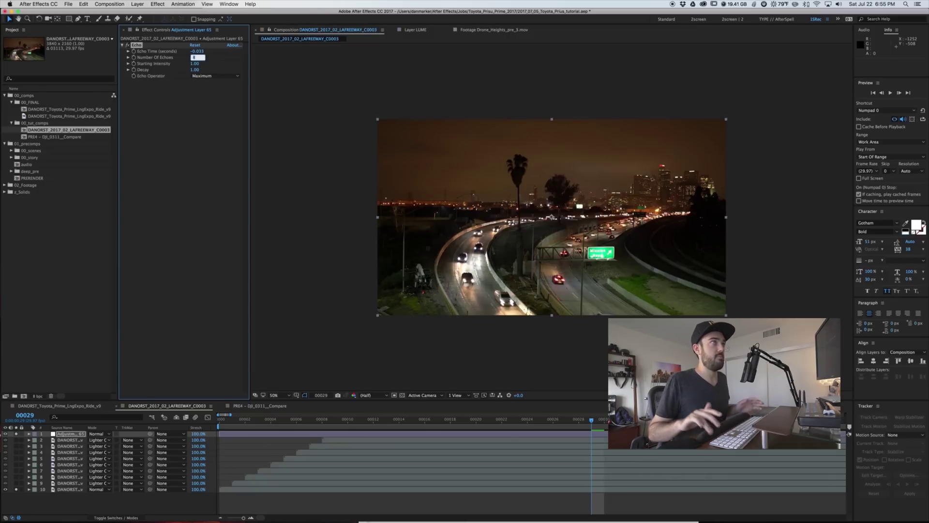
{"action": "key", "text": "Return"}
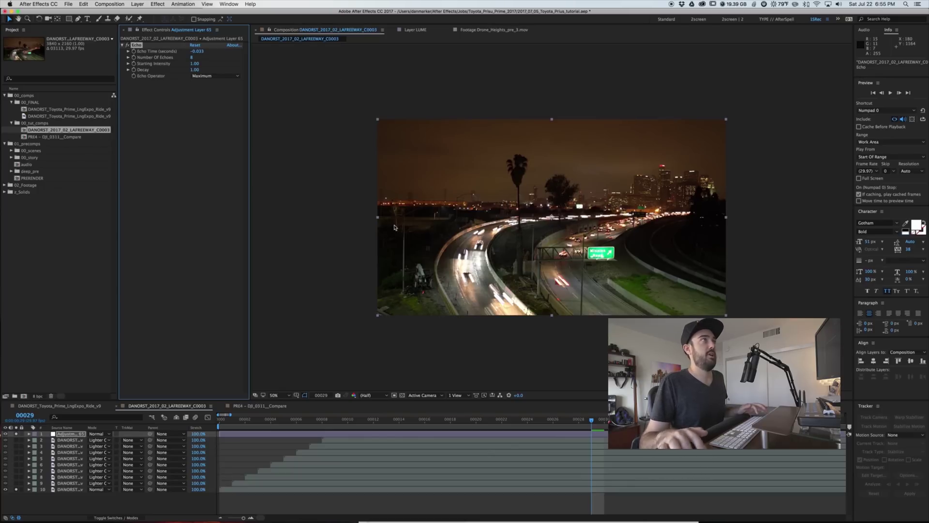
{"action": "key", "text": "space"}
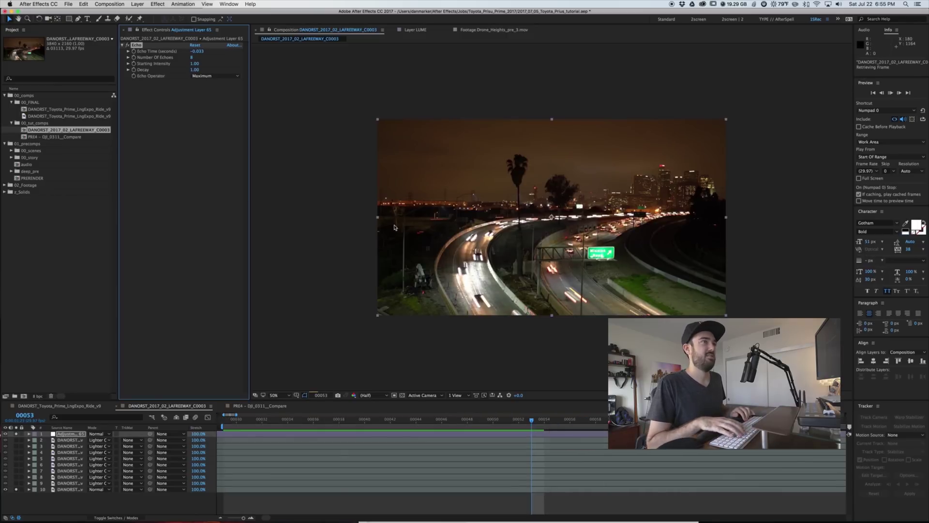
{"action": "key", "text": "space"}
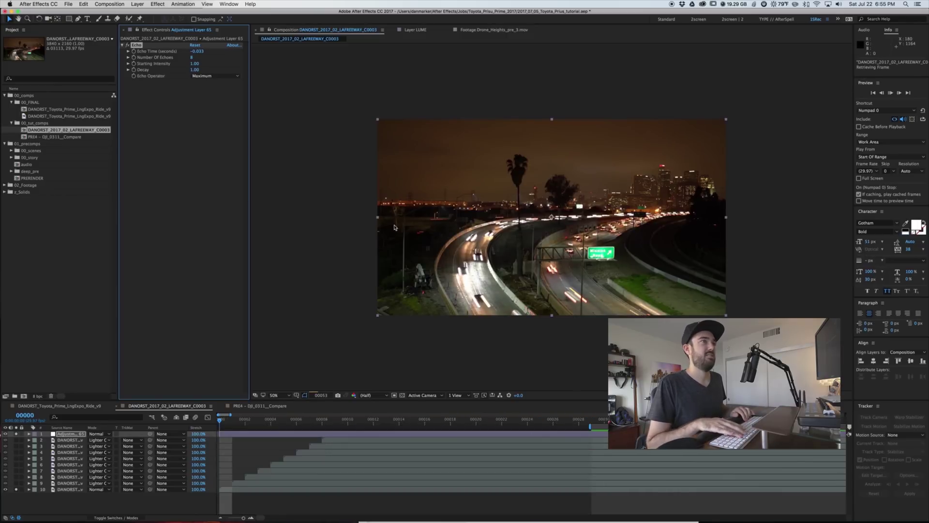
{"action": "key", "text": "space"}
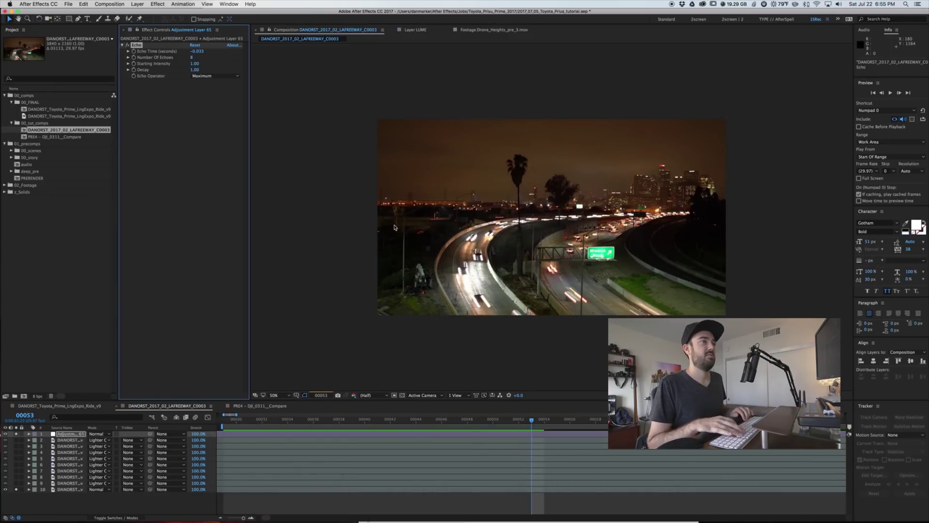
{"action": "key", "text": "space"}
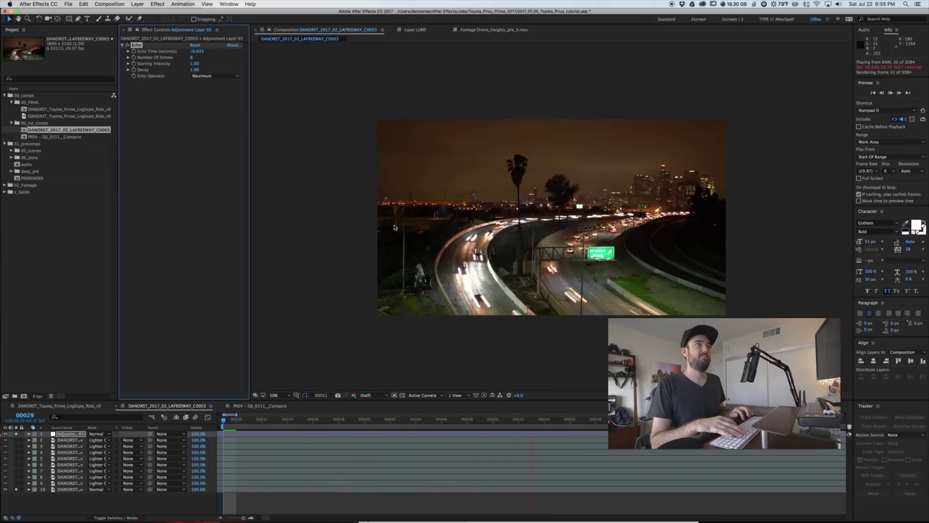
{"action": "key", "text": "space"}
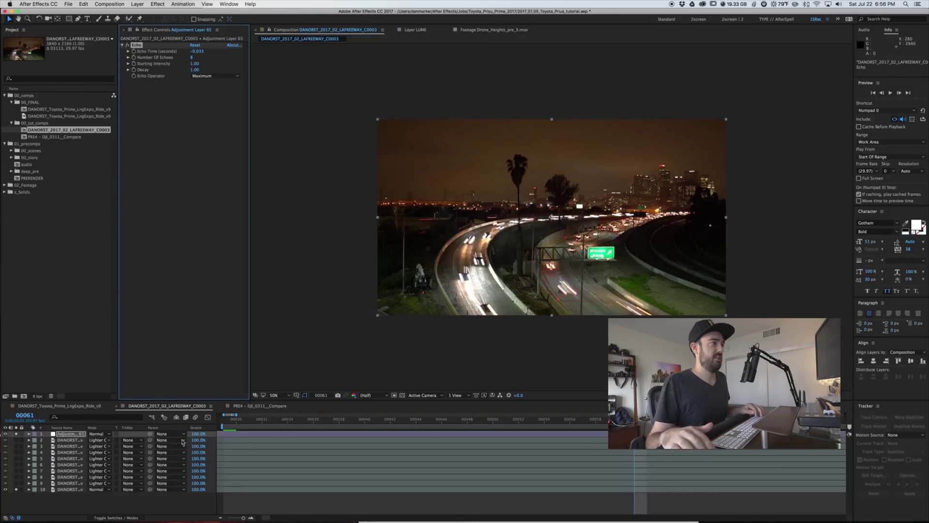
{"action": "left_click", "coordinate": [89, 509]}
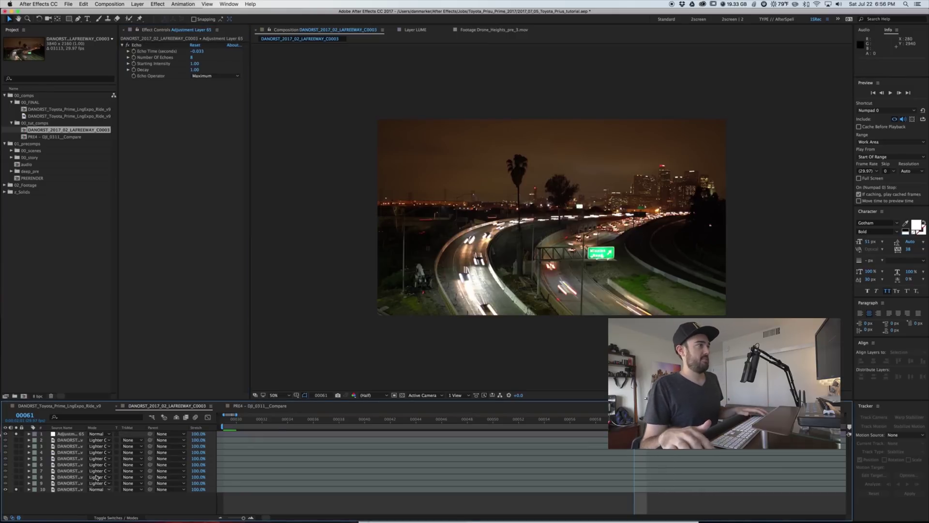
{"action": "left_click", "coordinate": [83, 407]}
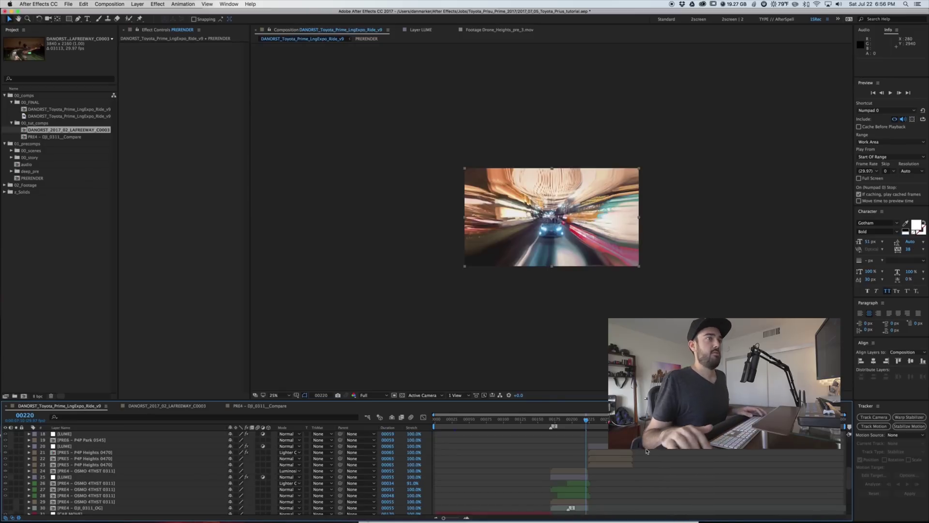
Step: At frame 00178, open the PRE4 - DJI_0311_OG precomp from the Toyota ride timeline
{"action": "left_click", "coordinate": [556, 419]}
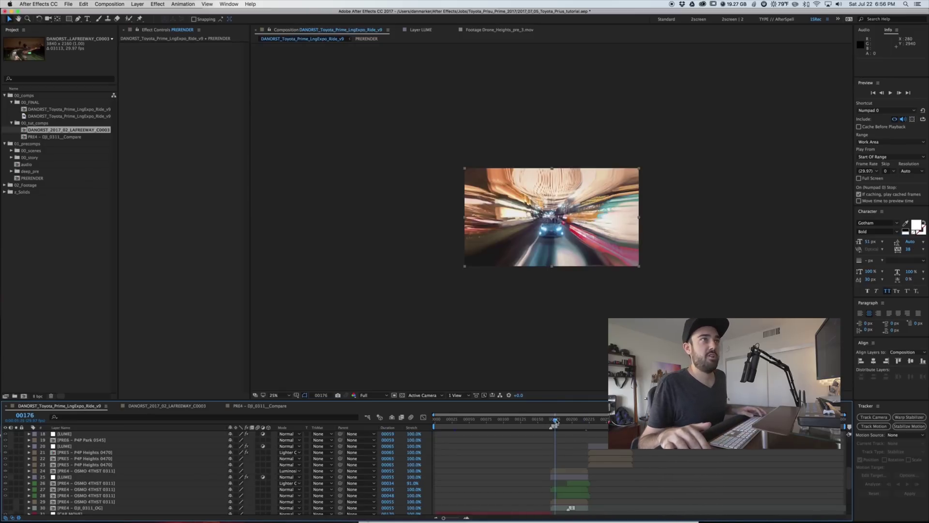
{"action": "left_click", "coordinate": [560, 503]}
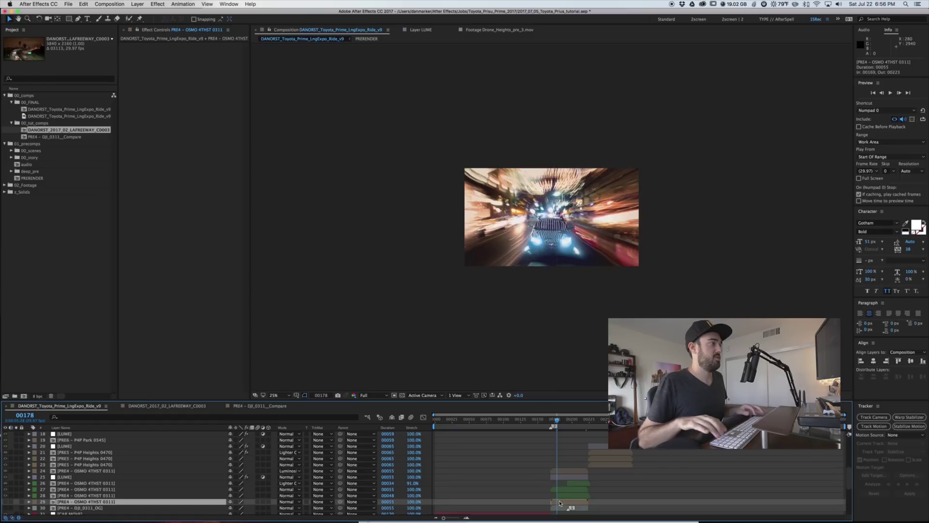
{"action": "double_click", "coordinate": [556, 508]}
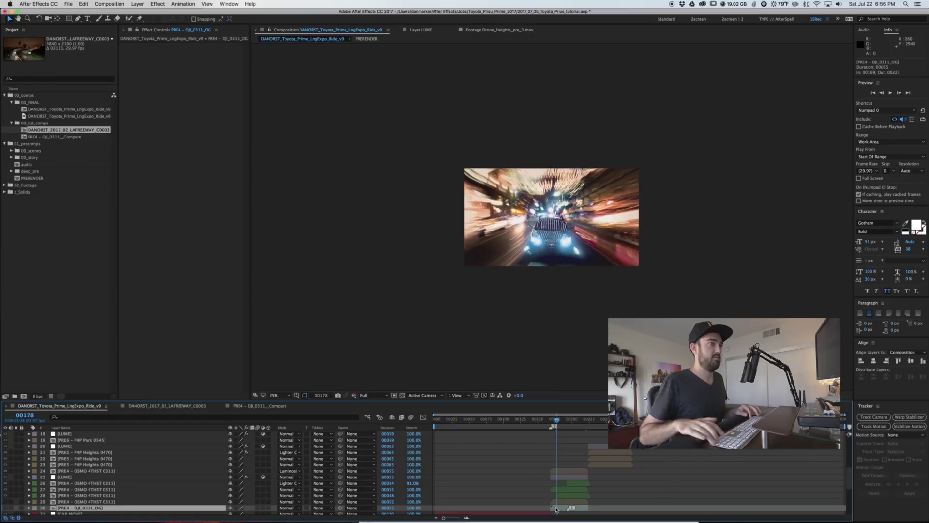
Step: Preview the raw DJI_0311.MOV street footage from the start, around frame 00516
{"action": "left_click", "coordinate": [65, 435]}
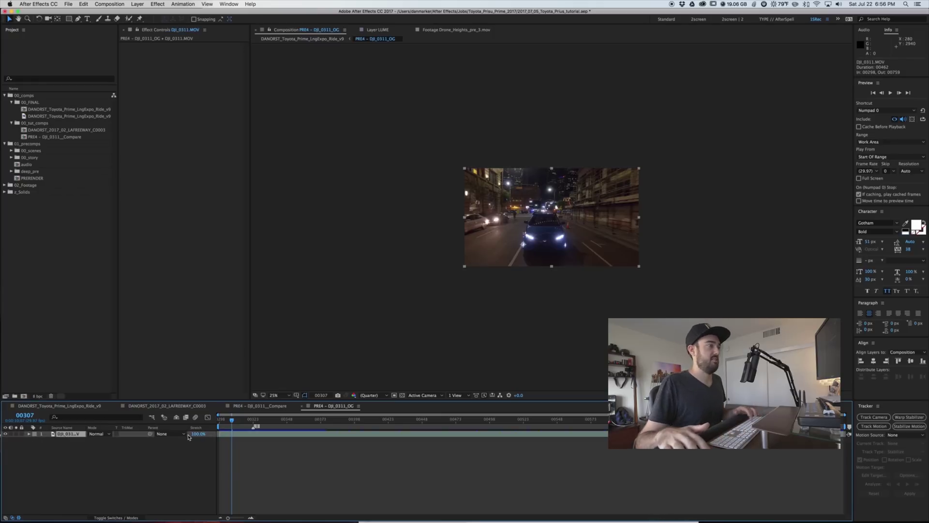
{"action": "key", "text": "space"}
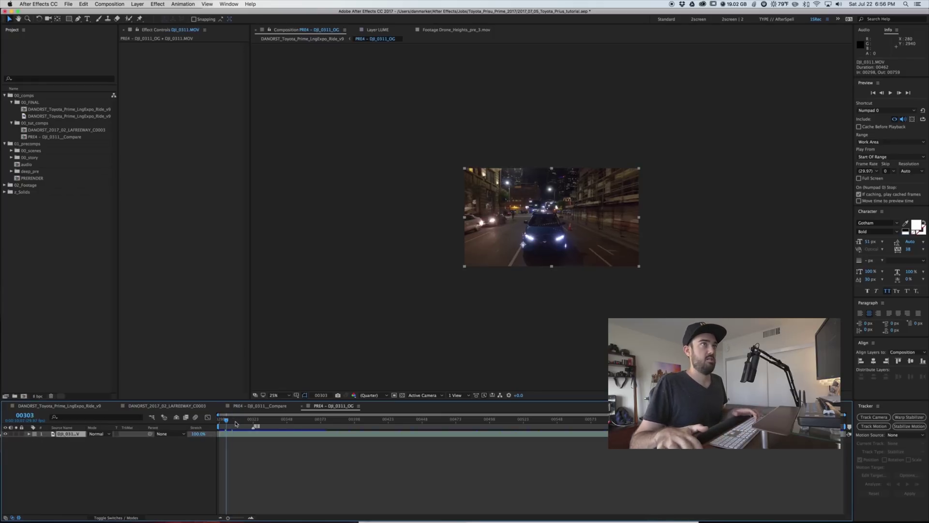
{"action": "left_click_drag", "start_coordinate": [295, 424], "coordinate": [514, 438]}
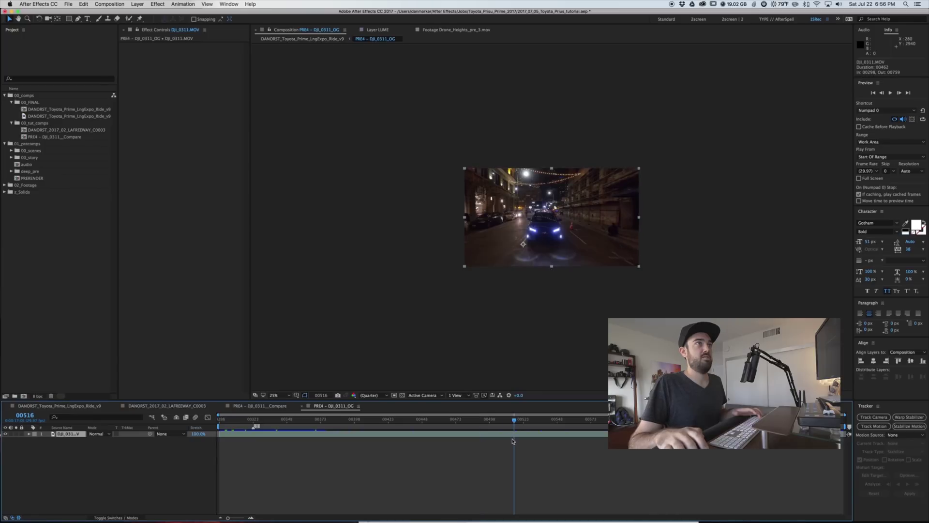
{"action": "key", "text": "space"}
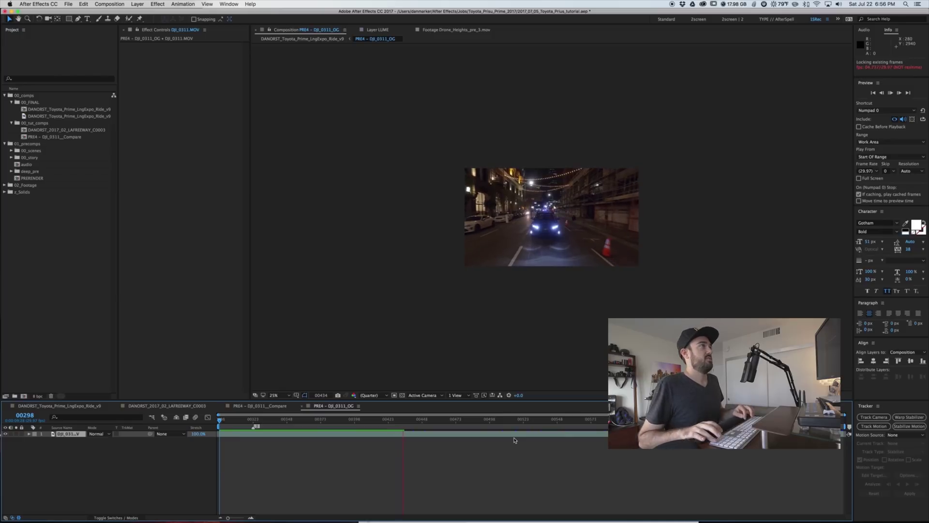
{"action": "key", "text": "space"}
Step: Bring up the Composition Mini-Flowchart and navigate to OSMO_DJI_0311_v2_HANDTRACK
{"action": "key", "text": "Tab"}
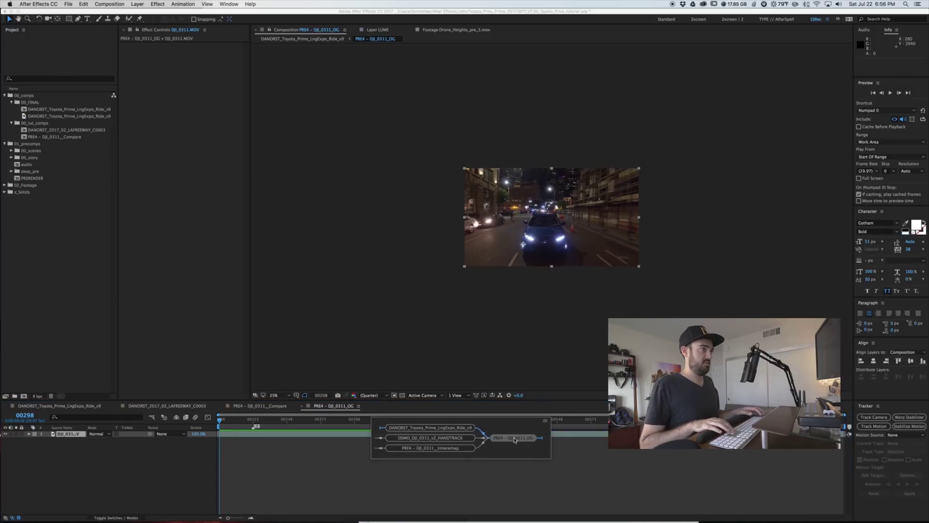
{"action": "key", "text": "Down"}
{"action": "key", "text": "Down"}
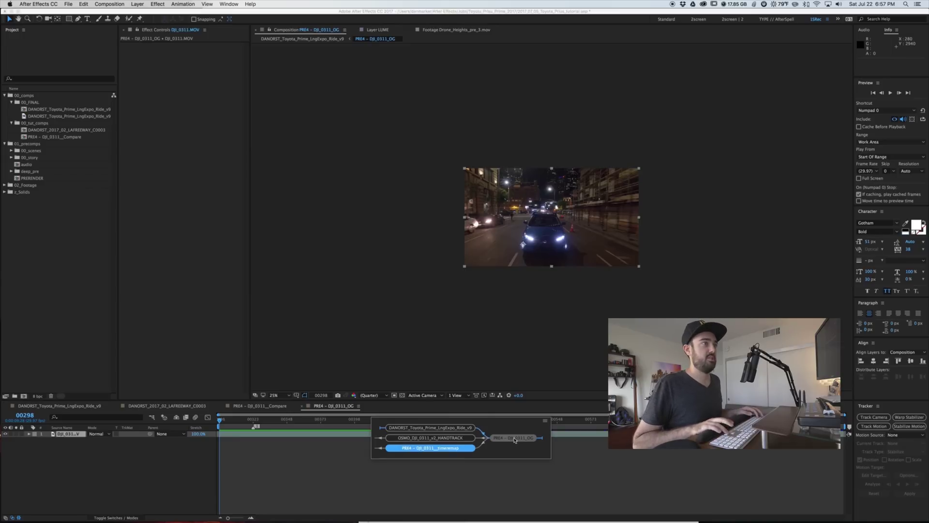
{"action": "key", "text": "Up"}
{"action": "key", "text": "Left"}
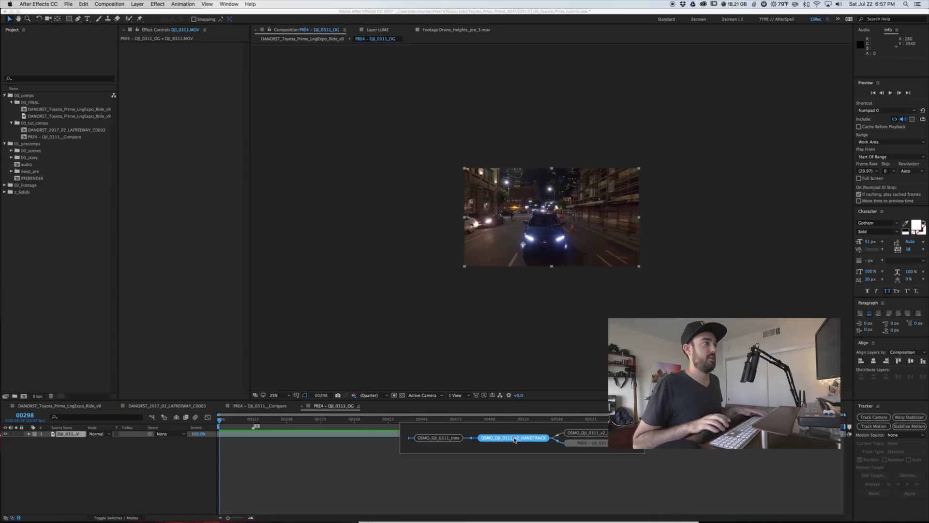
Step: Open PRE4 - DJI_0311_Compare and play its side-by-side preview with audio muted
{"action": "left_click", "coordinate": [248, 408]}
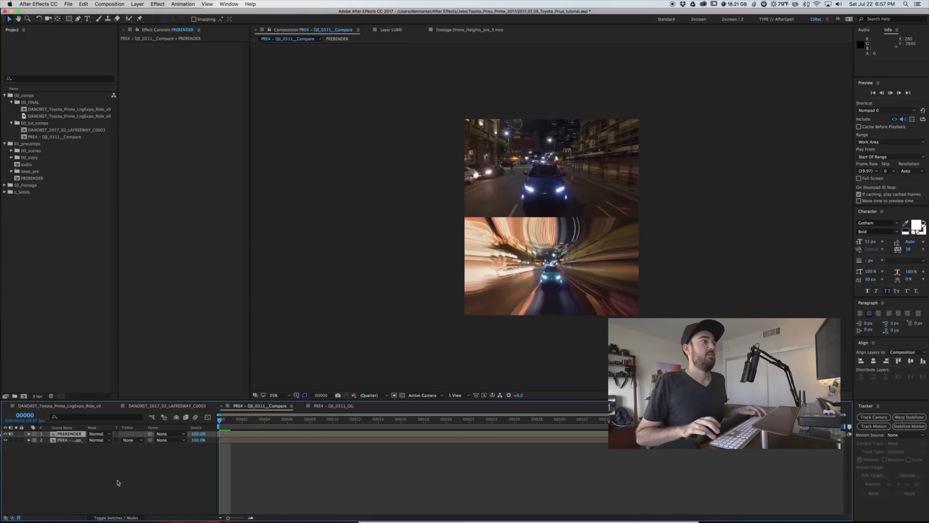
{"action": "key", "text": "space"}
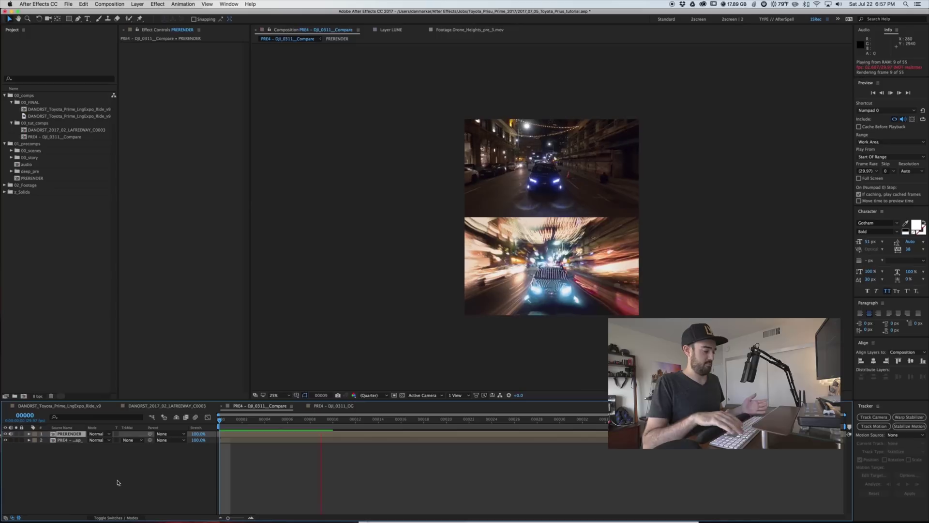
{"action": "key", "text": "XF86AudioMute"}
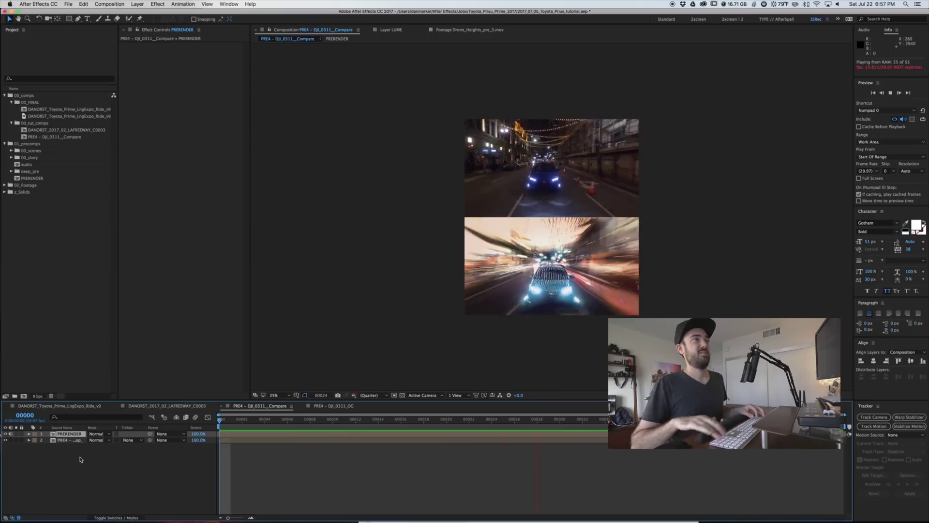
{"action": "key", "text": "space"}
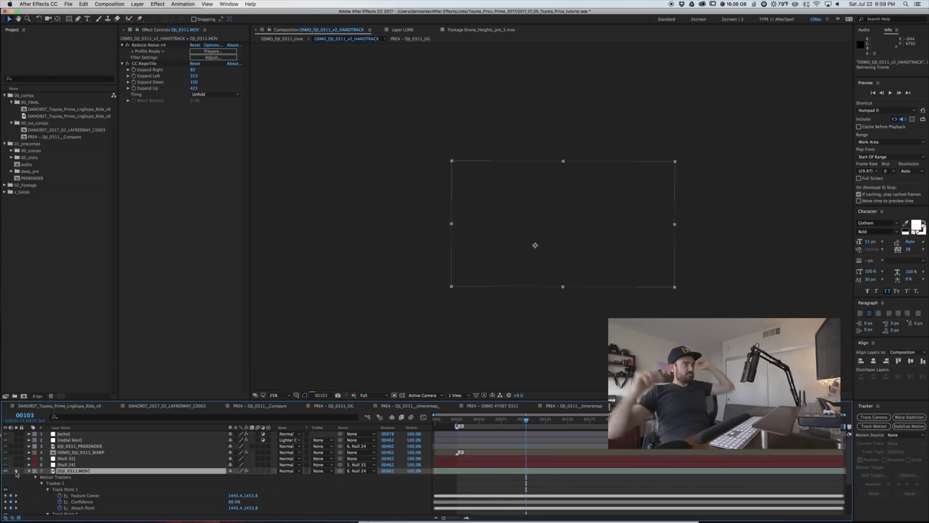
Step: Solo the tracked street footage layer and set the viewer resolution to Auto
{"action": "left_click", "coordinate": [16, 471]}
{"action": "left_click", "coordinate": [380, 395]}
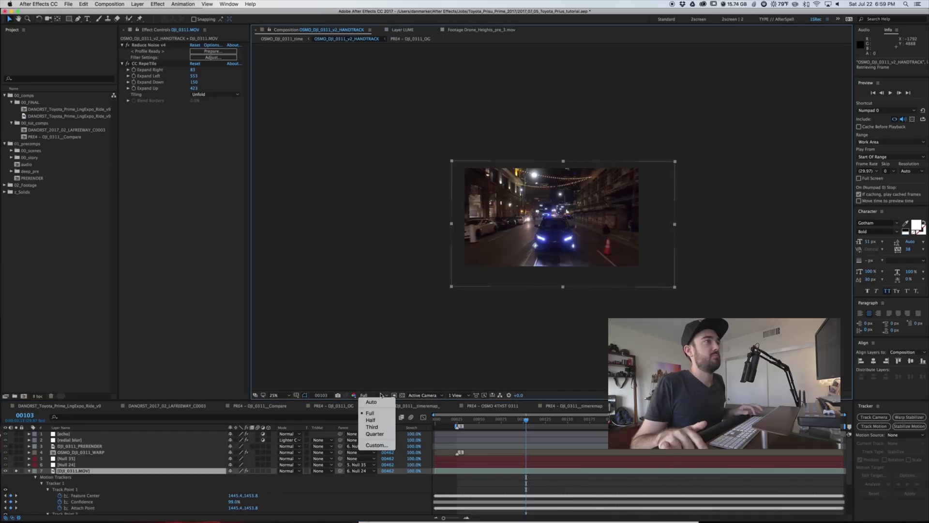
{"action": "left_click", "coordinate": [379, 404]}
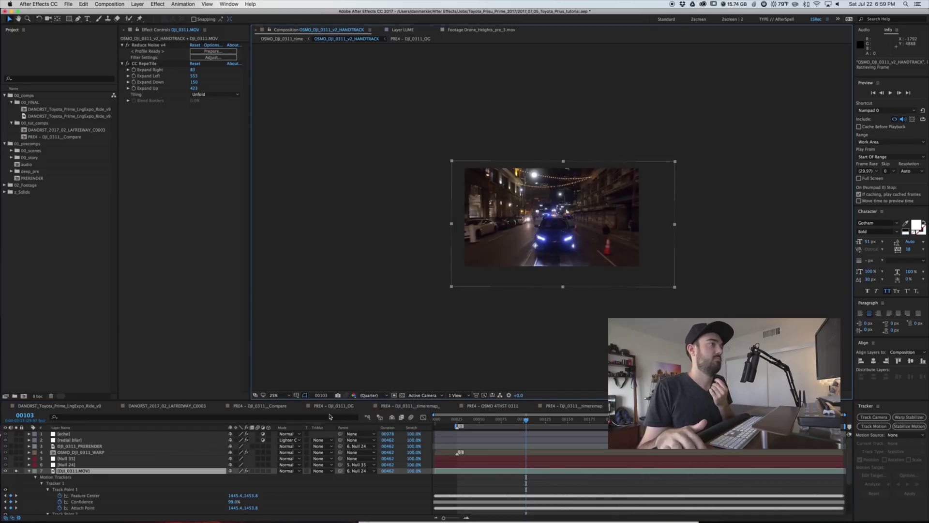
Step: Preview the PRE4 - DJI_0311_Compare comp again from its first frame
{"action": "left_click", "coordinate": [281, 406]}
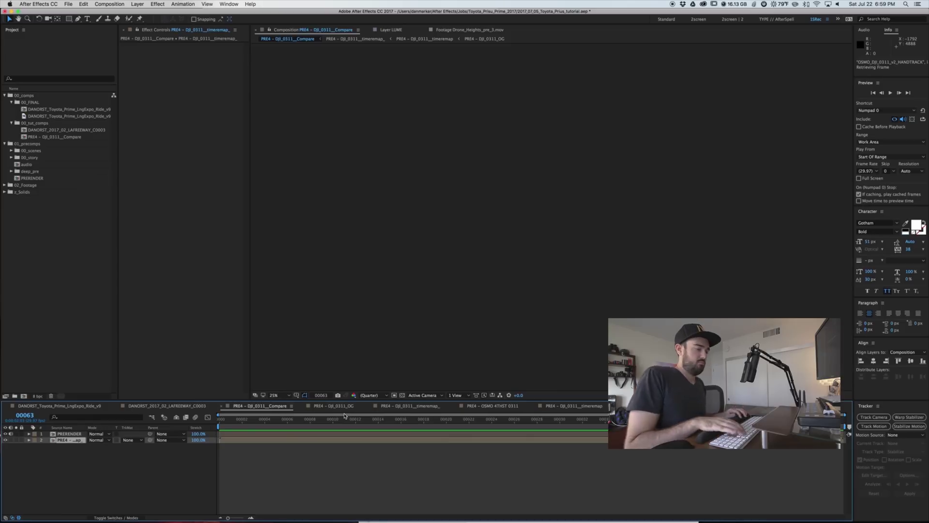
{"action": "key", "text": "Home"}
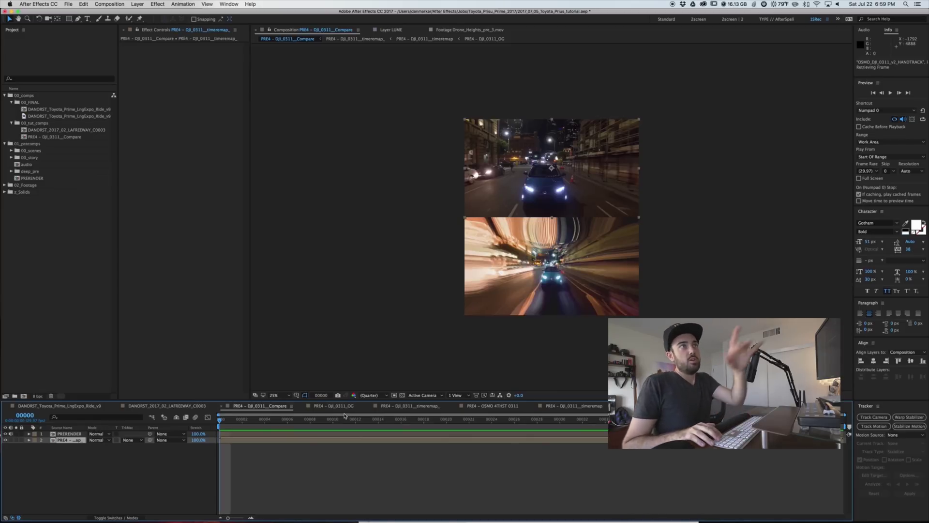
{"action": "key", "text": "space"}
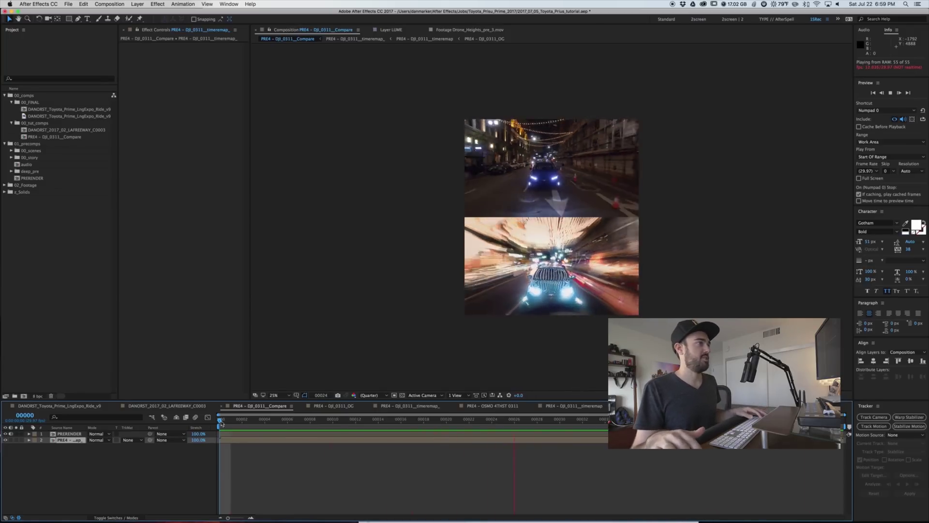
{"action": "left_click", "coordinate": [87, 406]}
Step: At frame 00237, drill from PRE5 – P4P Heights 0470 through Drone_Heights_PRE_NOSCALE into heights_hand_echo
{"action": "left_click_drag", "start_coordinate": [594, 421], "coordinate": [599, 421]}
{"action": "double_click", "coordinate": [608, 464]}
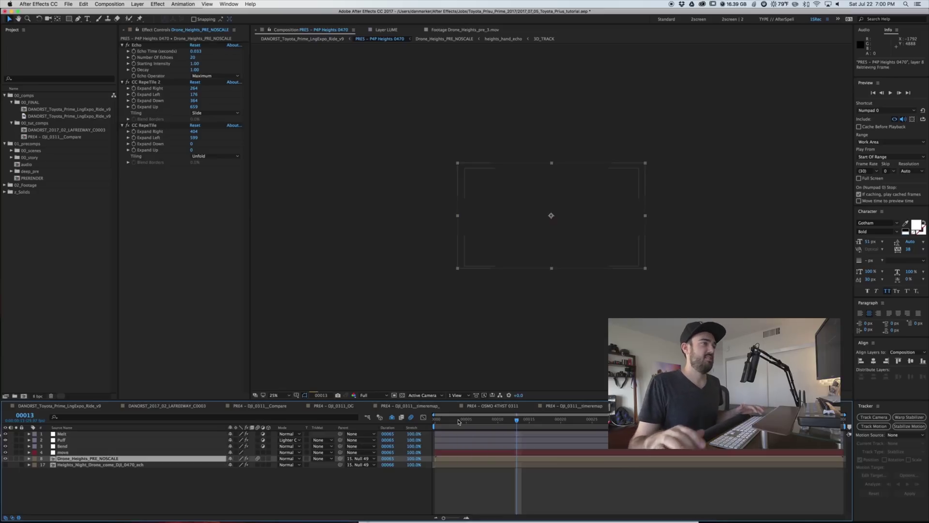
{"action": "key", "text": "KP_Enter"}
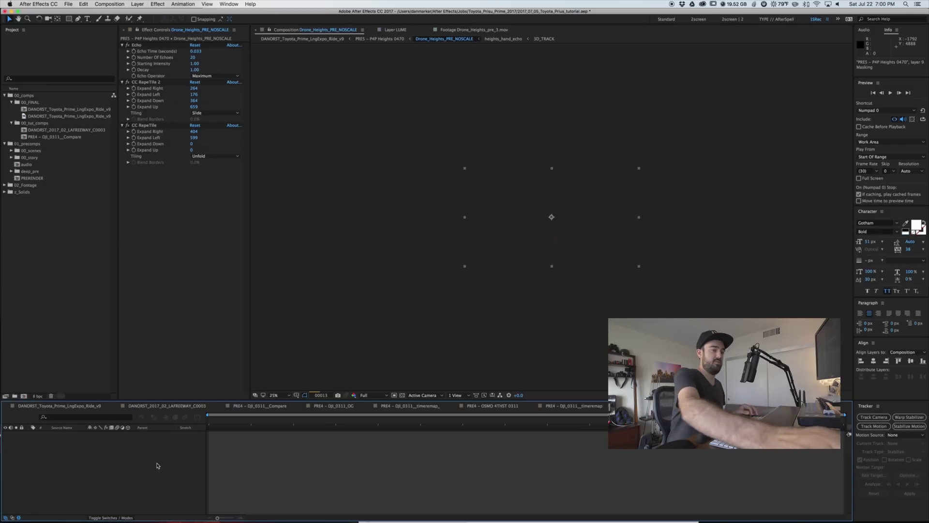
{"action": "left_click", "coordinate": [93, 483]}
Step: Zoom the viewer to 200% and pan onto the car in the street
{"action": "key", "text": "slash"}
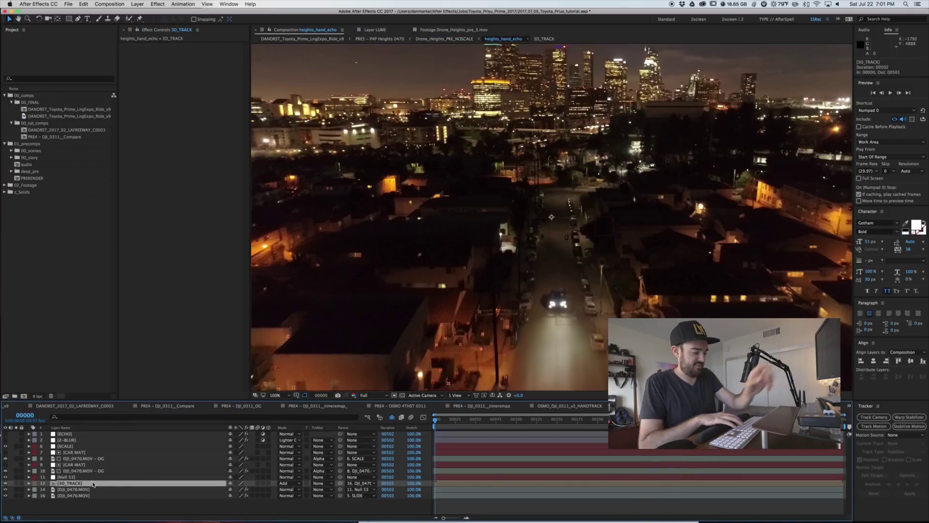
{"action": "key", "text": "period"}
{"action": "key", "text": "h"}
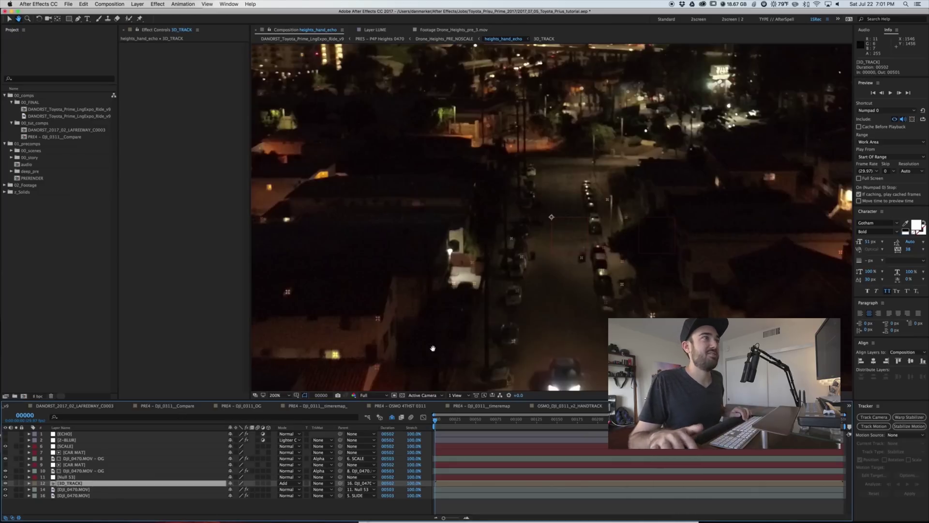
{"action": "left_click_drag", "start_coordinate": [498, 340], "coordinate": [420, 154]}
{"action": "key", "text": "v"}
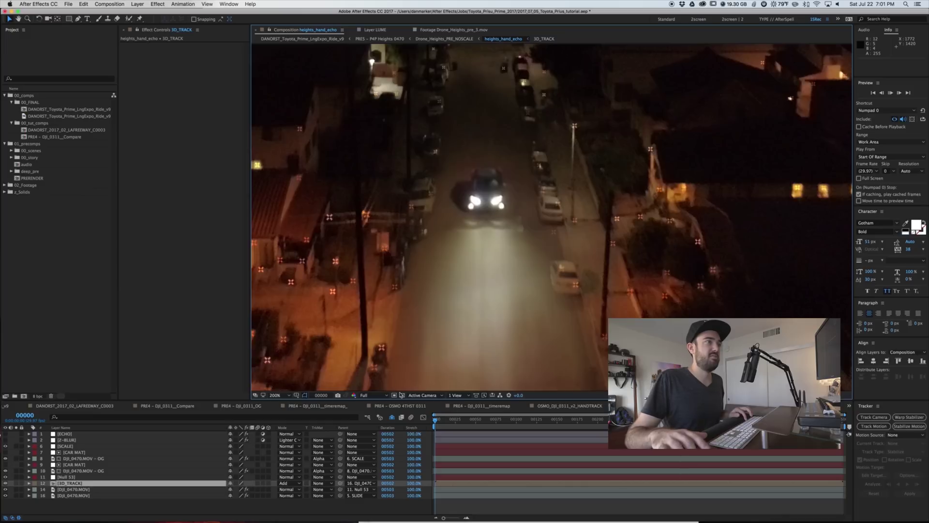
Step: Set preview resolution to Quarter, preview the drone shot, then zoom out to 50%
{"action": "left_click", "coordinate": [378, 396]}
{"action": "left_click", "coordinate": [376, 401]}
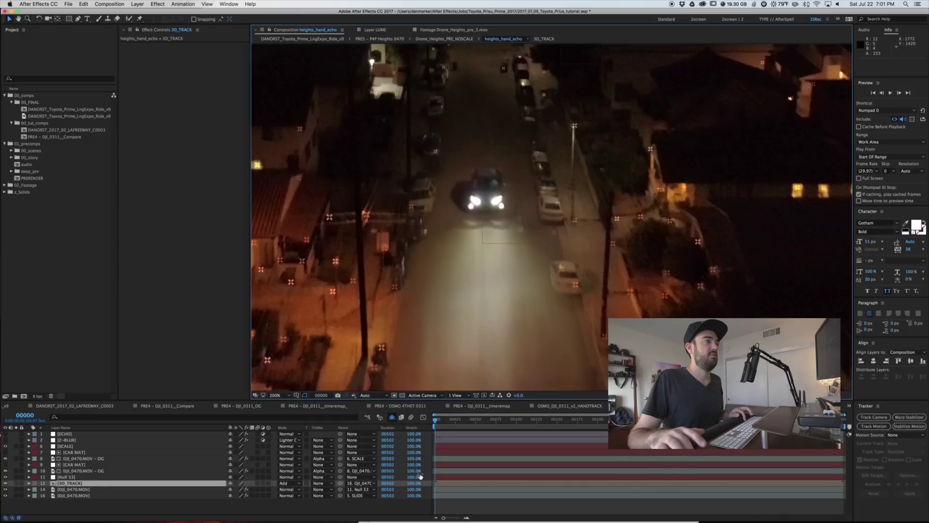
{"action": "left_click", "coordinate": [380, 397]}
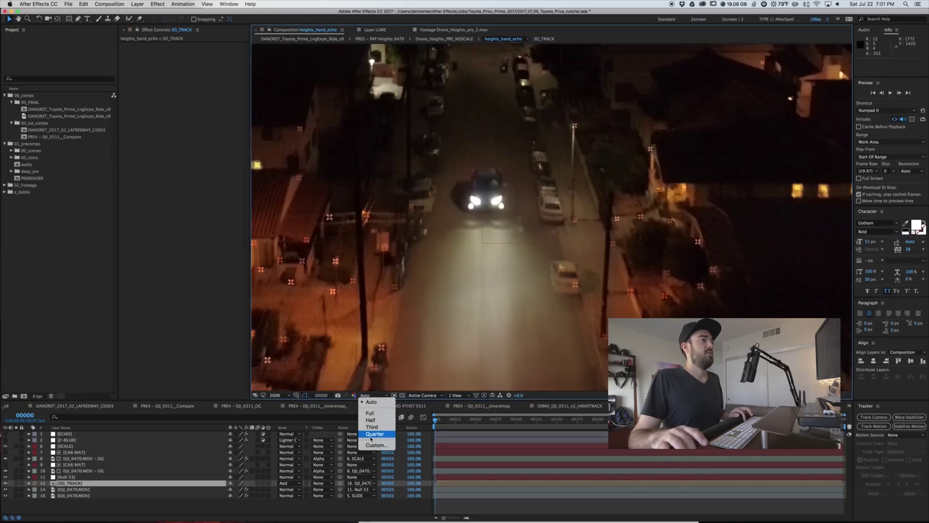
{"action": "left_click", "coordinate": [371, 438]}
{"action": "key", "text": "space"}
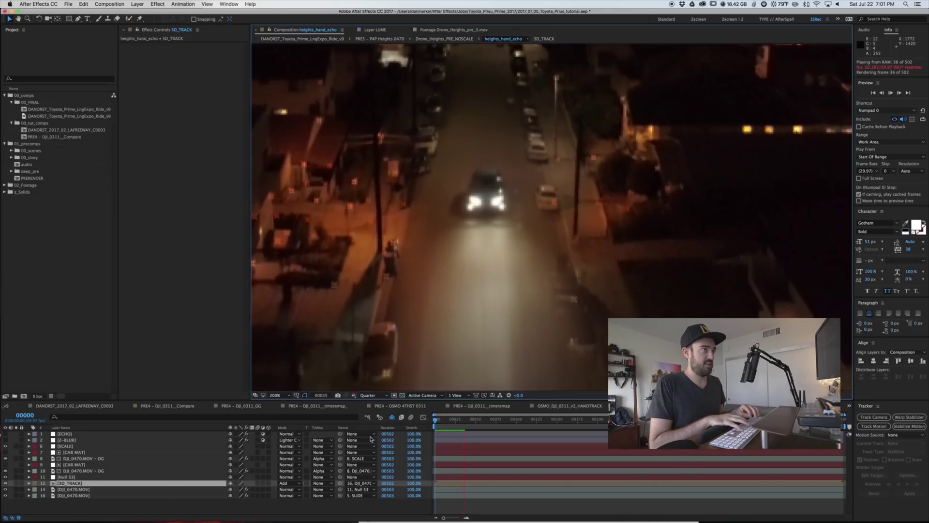
{"action": "key", "text": "slash"}
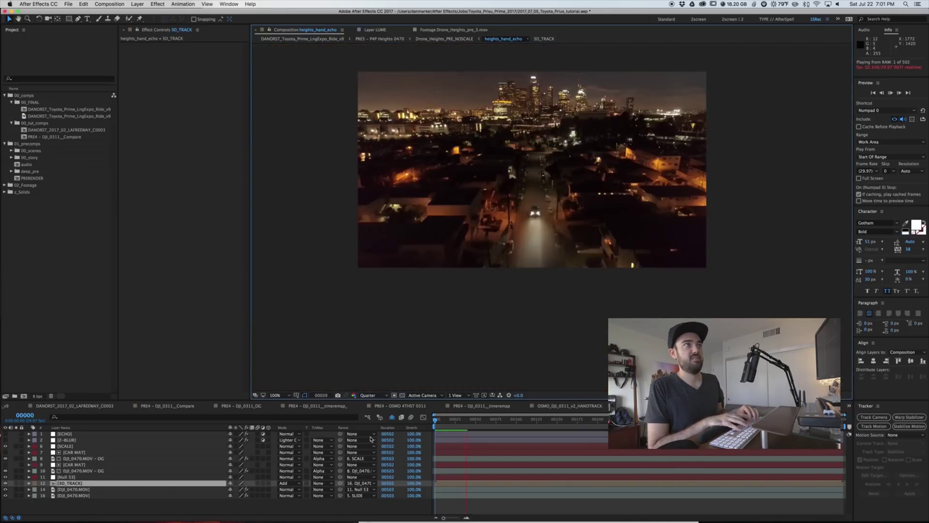
{"action": "key", "text": "comma"}
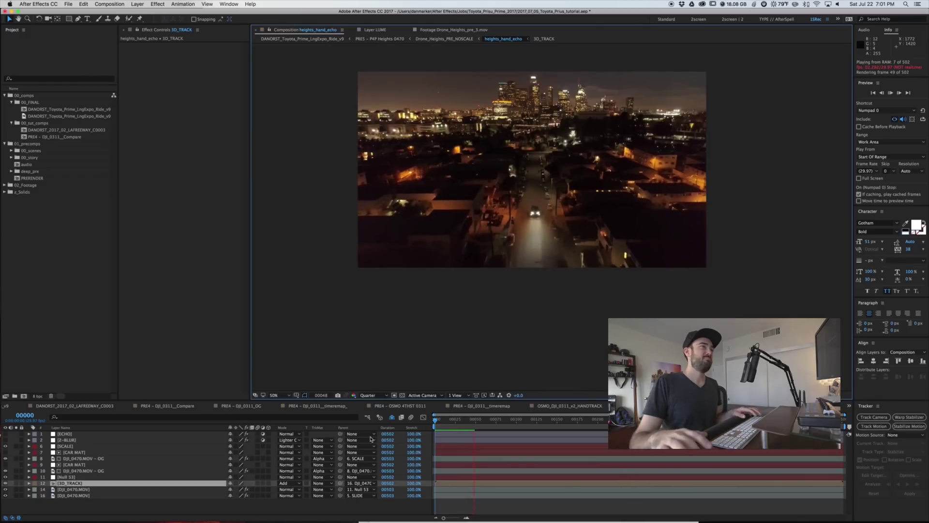
Step: Use the Mini-Flowchart to return to the DANORST_Toyota_Prime_LngExpo_Ride_v9 root comp
{"action": "key", "text": "Tab"}
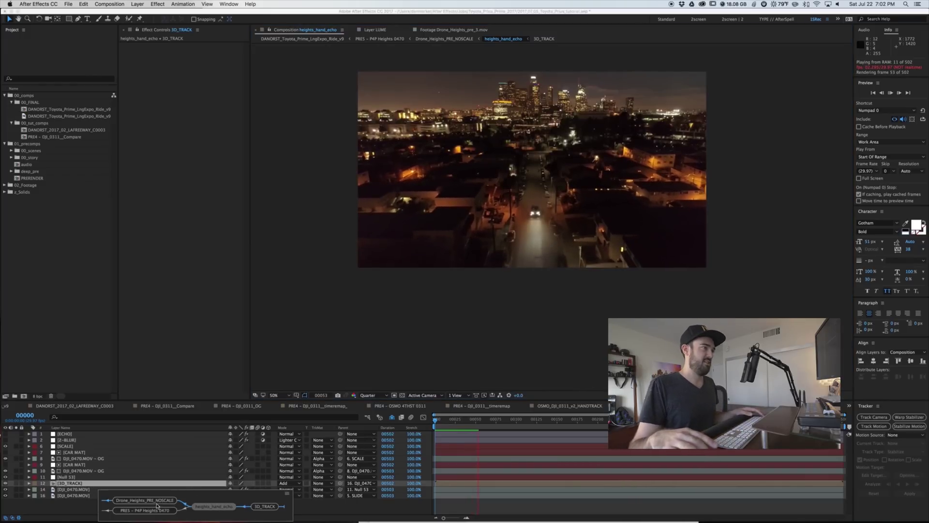
{"action": "left_click", "coordinate": [154, 502]}
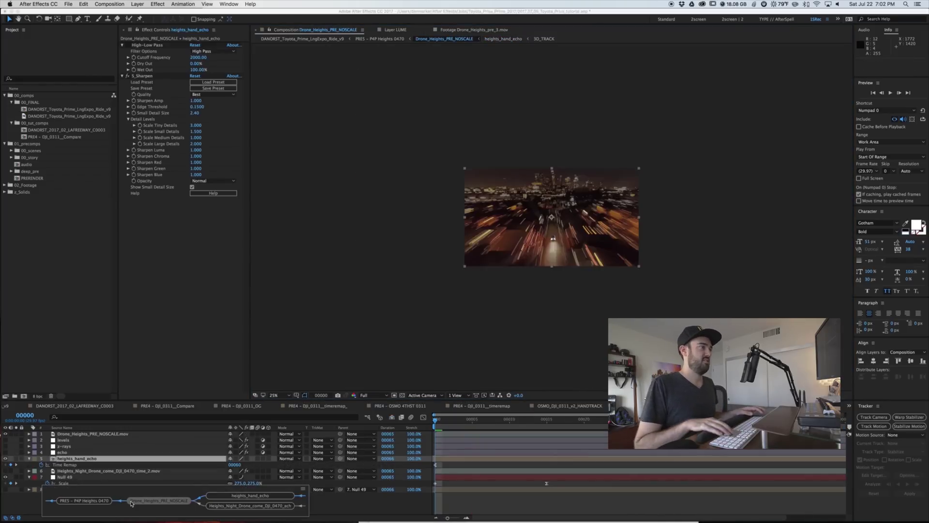
{"action": "key", "text": "Left"}
{"action": "key", "text": "Left"}
{"action": "key", "text": "Return"}
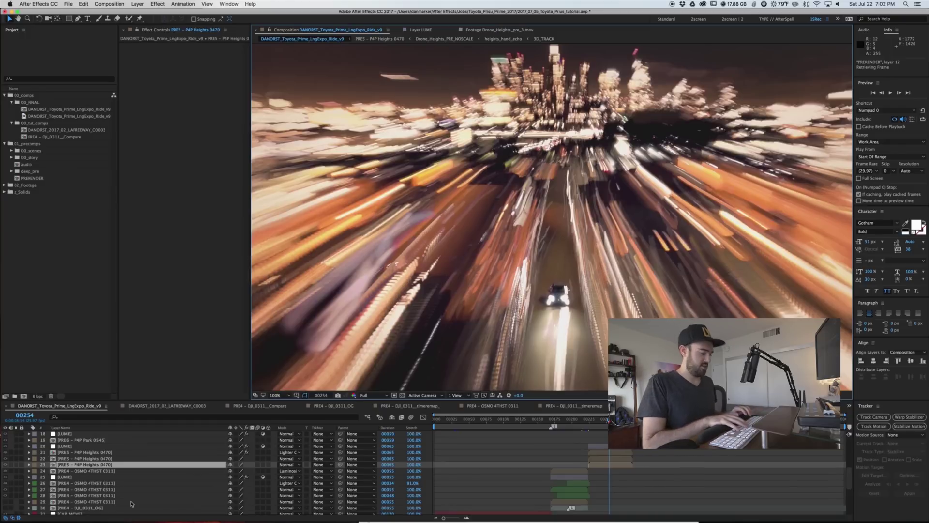